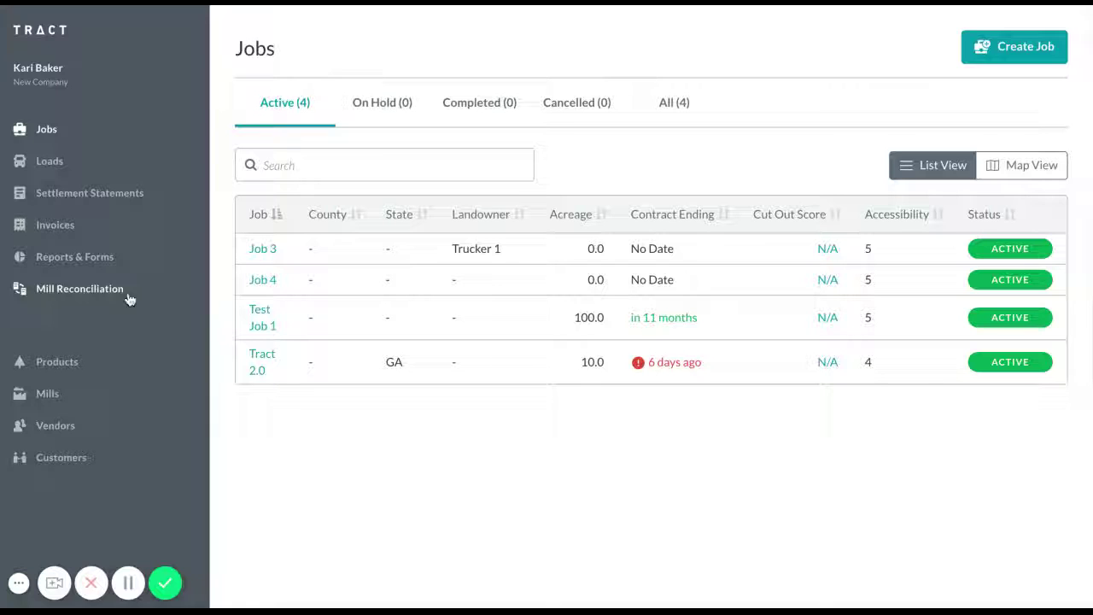
Review the jobs list by status, viewing the on-hold jobs and all jobs
{"action": "left_click", "coordinate": [46, 129]}
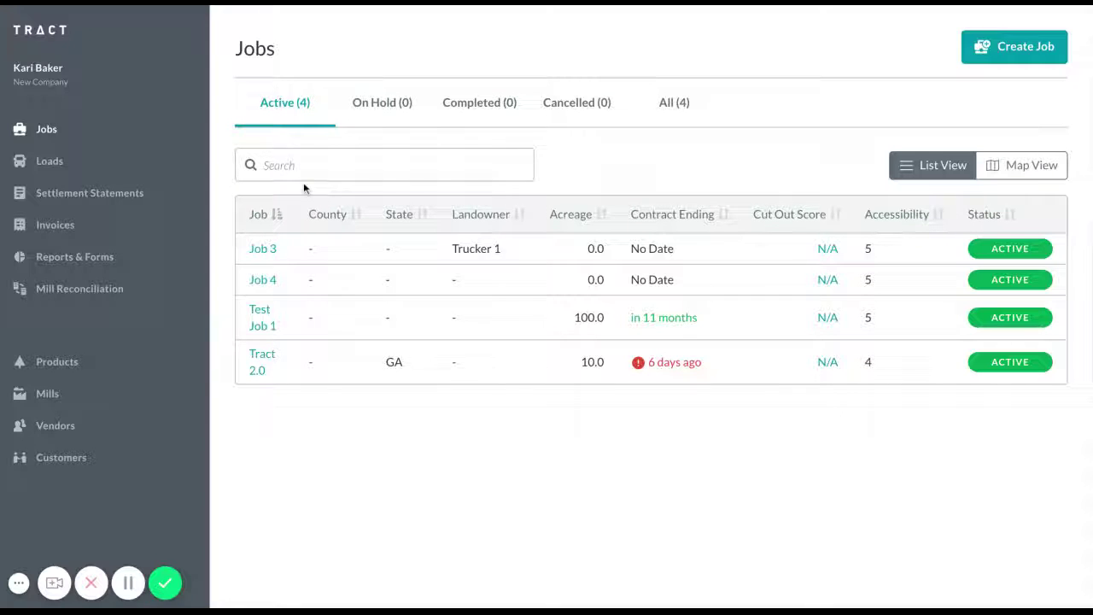
{"action": "left_click", "coordinate": [385, 108]}
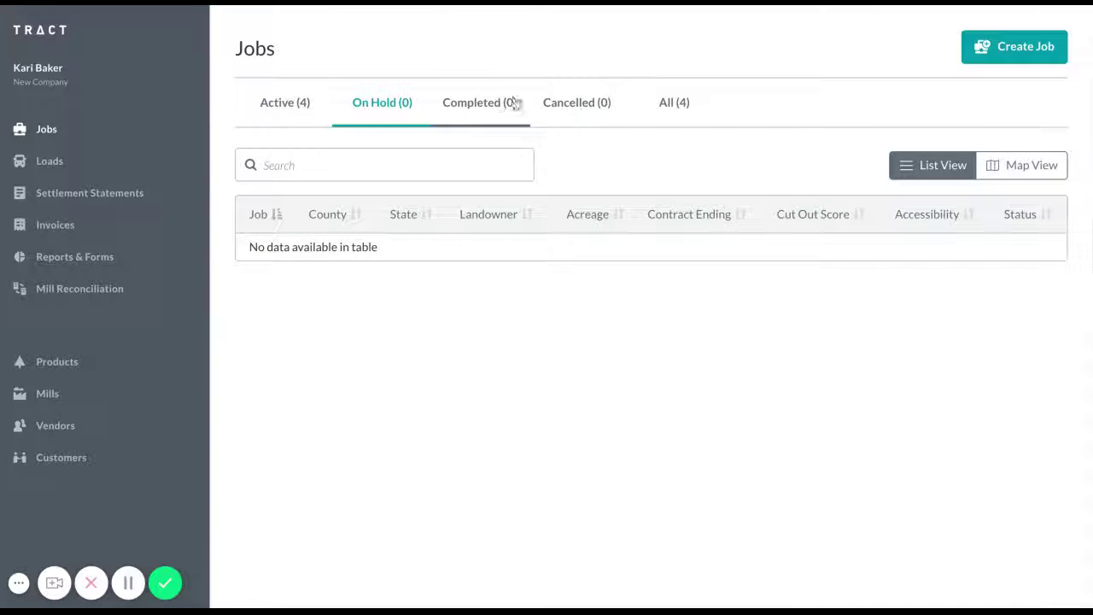
{"action": "left_click", "coordinate": [677, 105]}
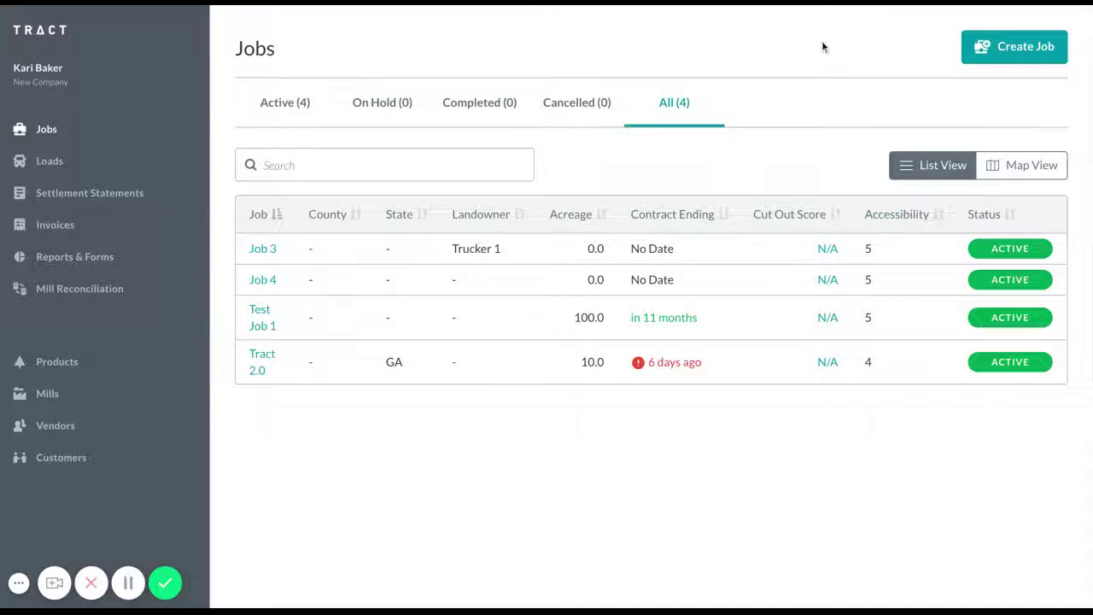
Start creating a new job and name it Job 5
{"action": "left_click", "coordinate": [999, 45]}
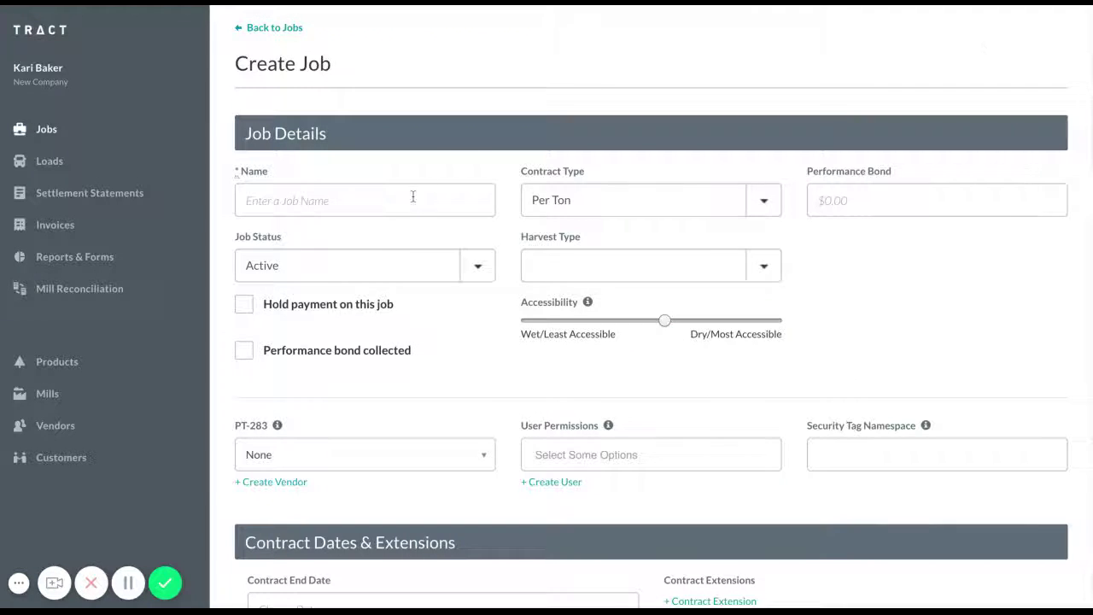
{"action": "left_click", "coordinate": [388, 202]}
{"action": "type", "text": "Job "}
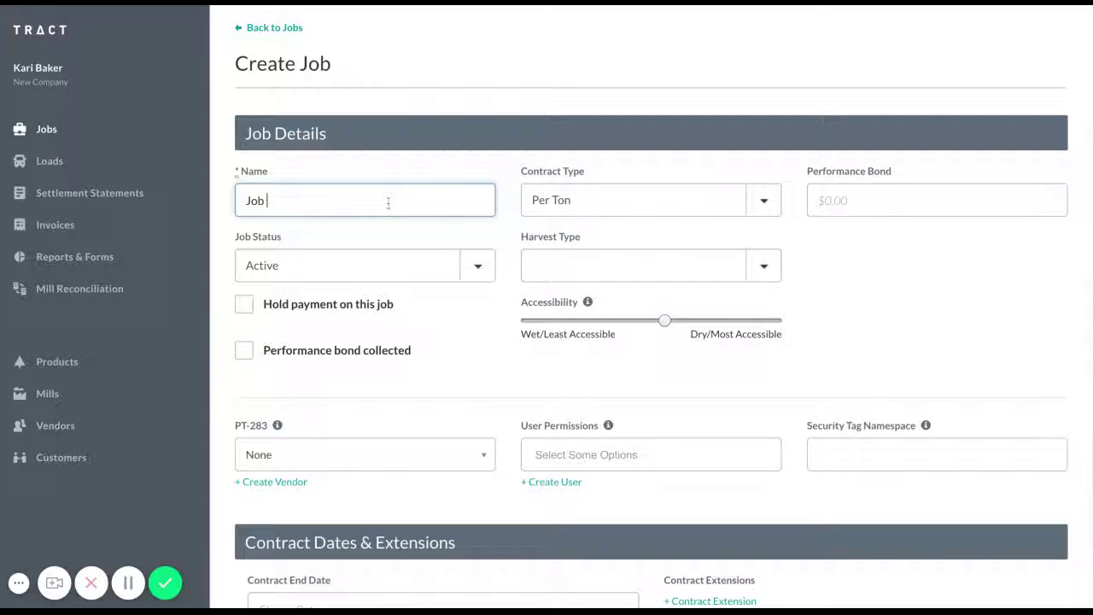
{"action": "type", "text": "5"}
{"action": "left_click", "coordinate": [490, 335]}
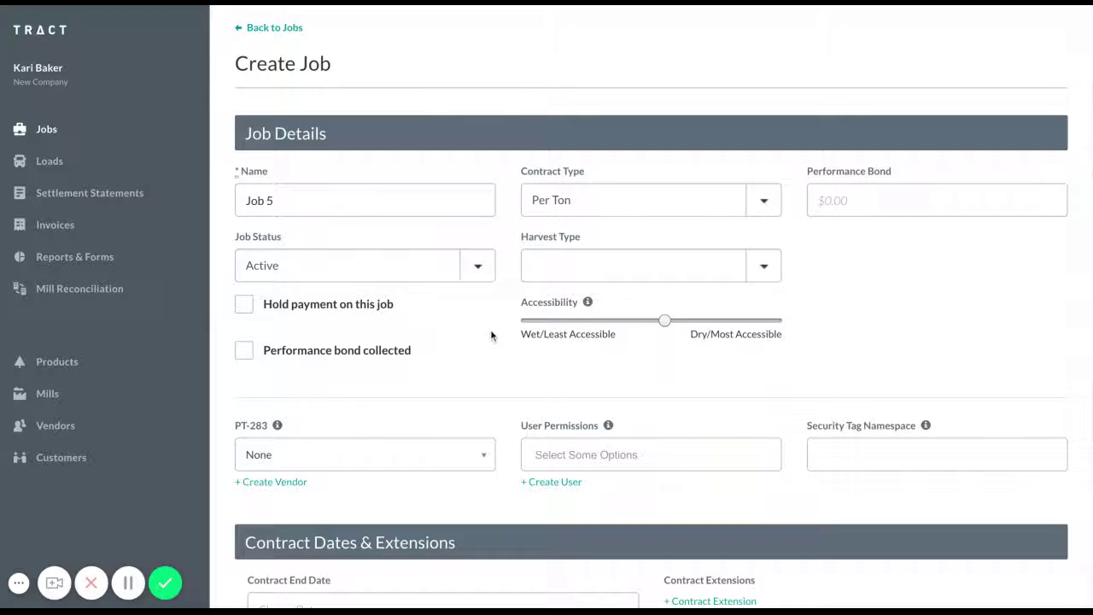
Set the job's contract type to Lump Sum and its performance bond to 1000
{"action": "left_click", "coordinate": [754, 202]}
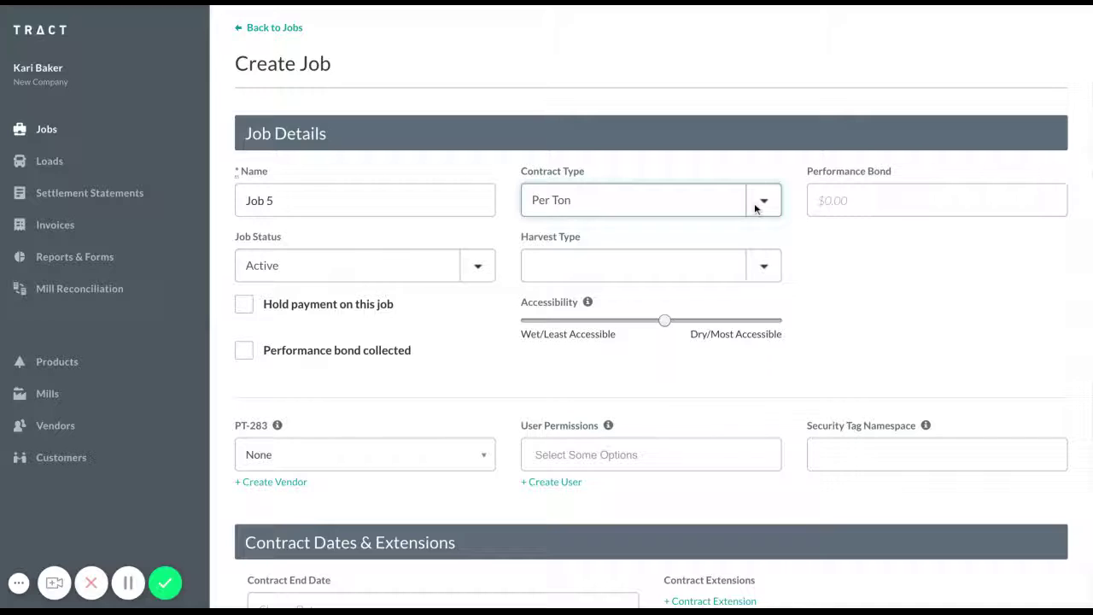
{"action": "key", "text": "Down"}
{"action": "left_click", "coordinate": [836, 201]}
{"action": "type", "text": "1000"}
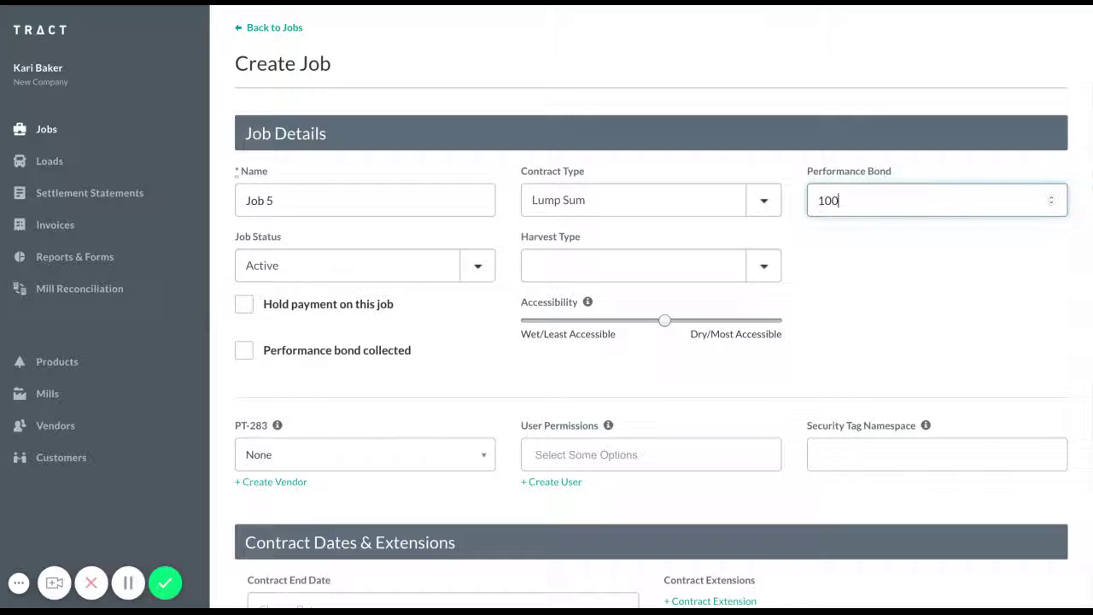
{"action": "left_click", "coordinate": [878, 242]}
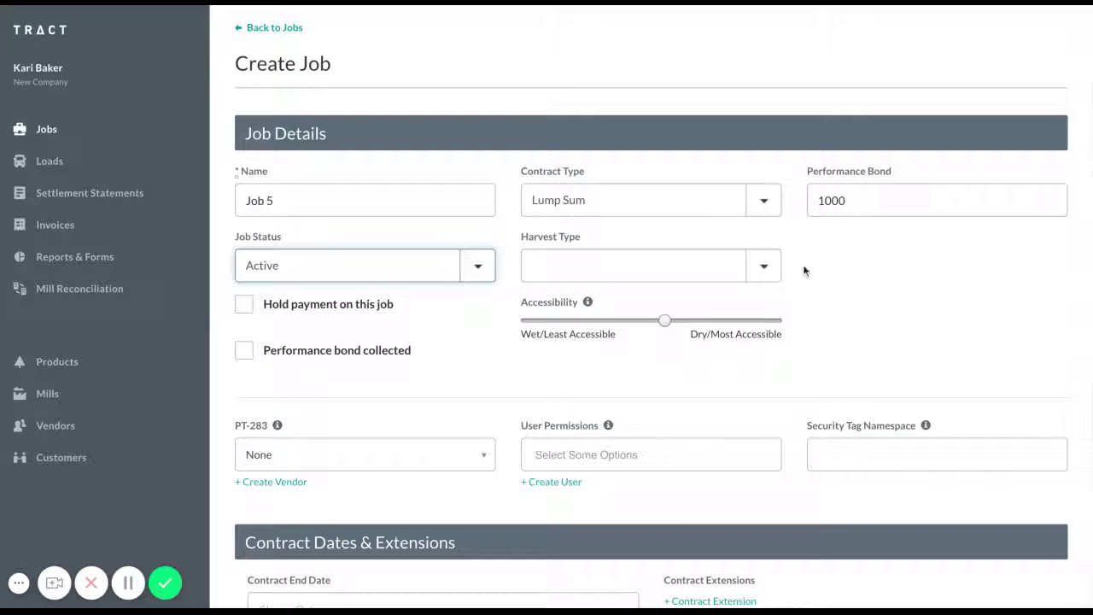
Mark the performance bond as collected and raise the job's accessibility rating to 7
{"action": "left_click", "coordinate": [762, 267]}
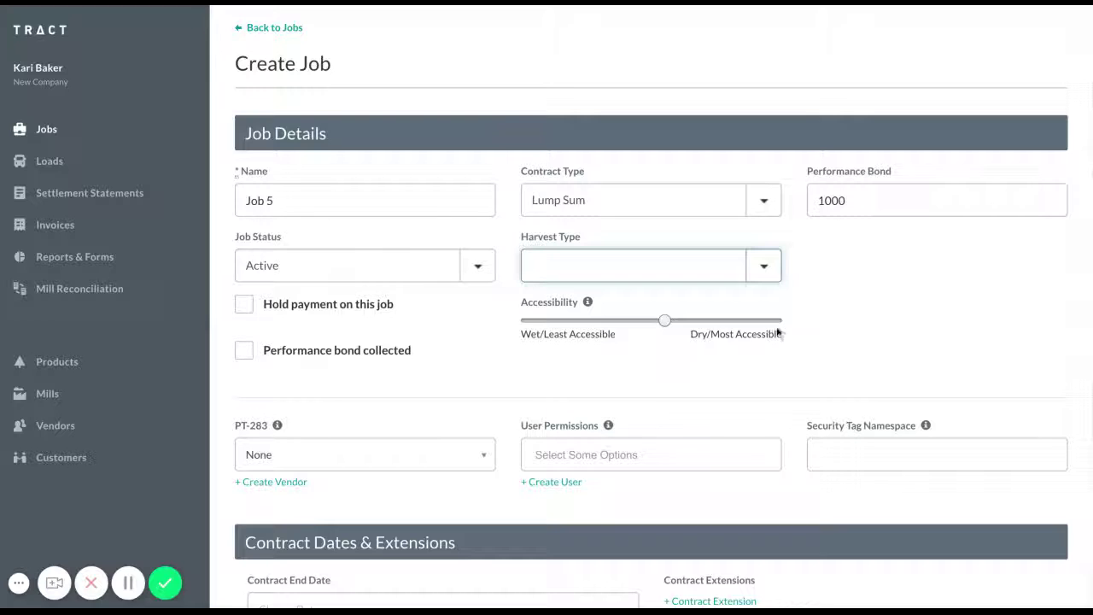
{"action": "left_click", "coordinate": [245, 307]}
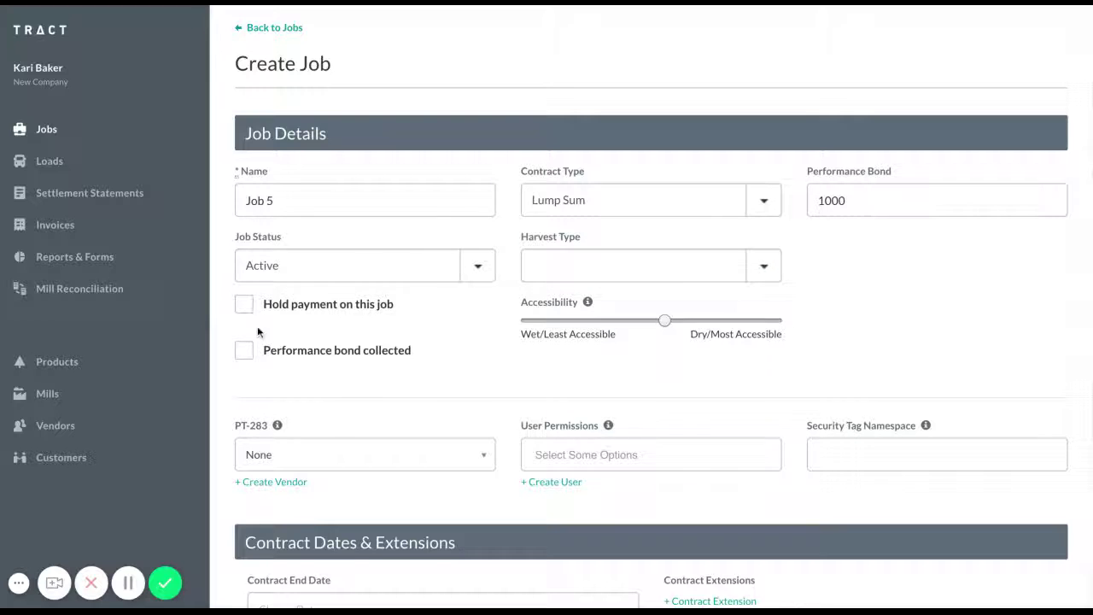
{"action": "left_click", "coordinate": [244, 354]}
{"action": "left_click_drag", "start_coordinate": [665, 321], "coordinate": [774, 321]}
{"action": "key", "text": "Left"}
{"action": "key", "text": "Left"}
{"action": "key", "text": "Right"}
Assign Landowner 1 as the job's PT-283 vendor
{"action": "scroll", "coordinate": [500, 495], "scroll_direction": "down", "scroll_amount": 2}
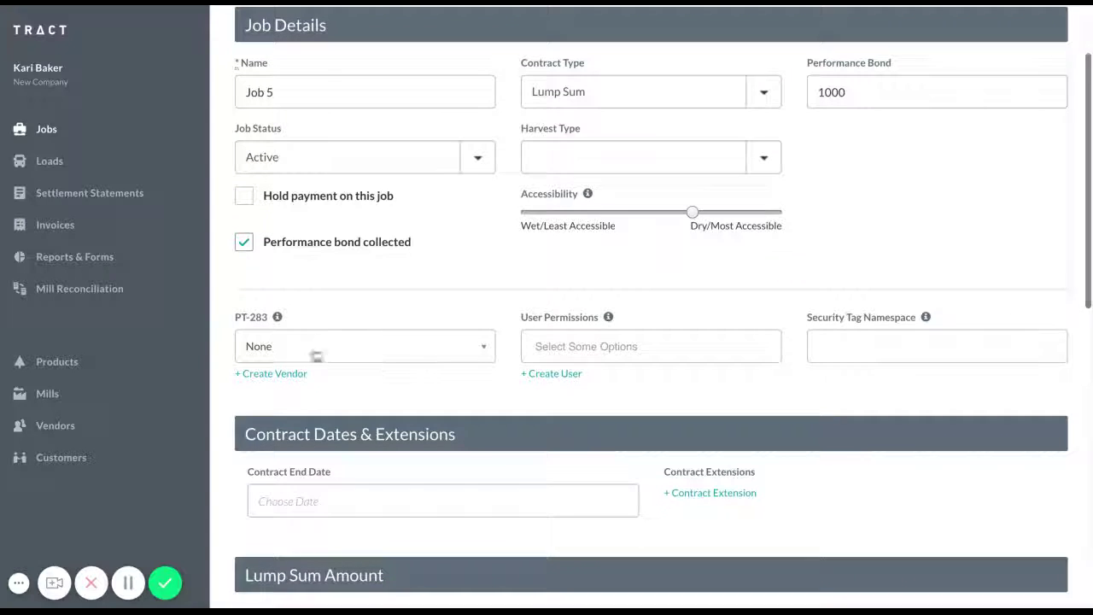
{"action": "left_click", "coordinate": [483, 357]}
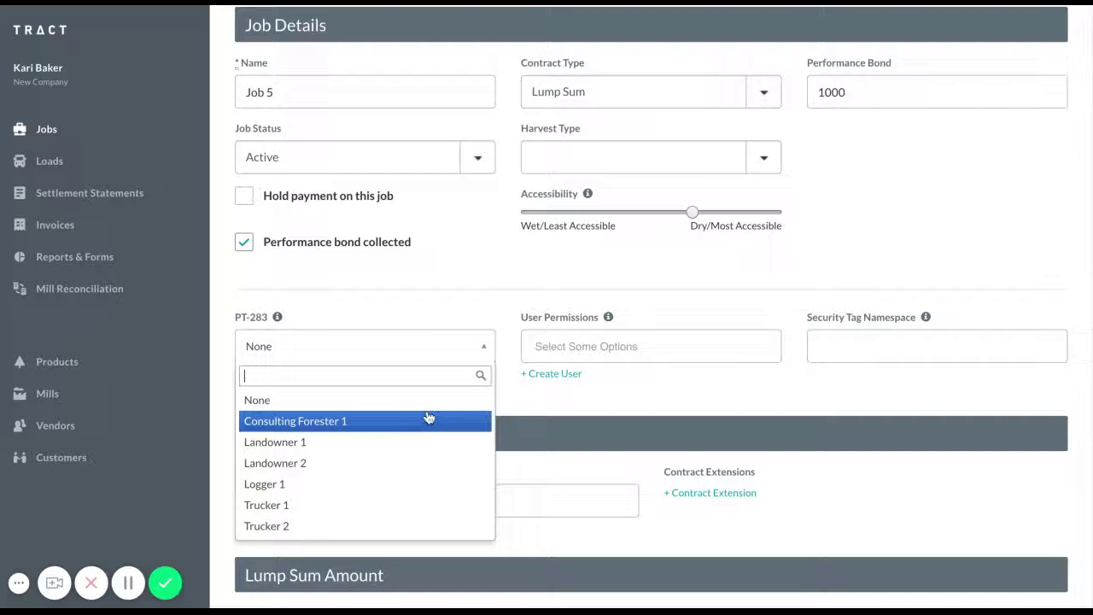
{"action": "left_click", "coordinate": [410, 441]}
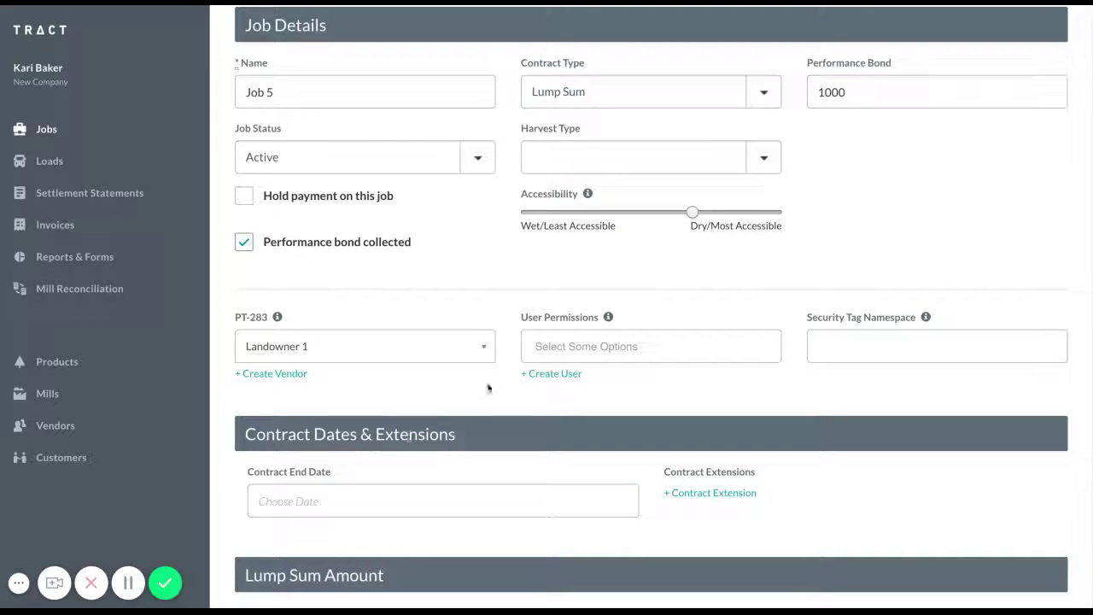
{"action": "left_click", "coordinate": [593, 339]}
{"action": "left_click", "coordinate": [671, 313]}
{"action": "left_click", "coordinate": [552, 373]}
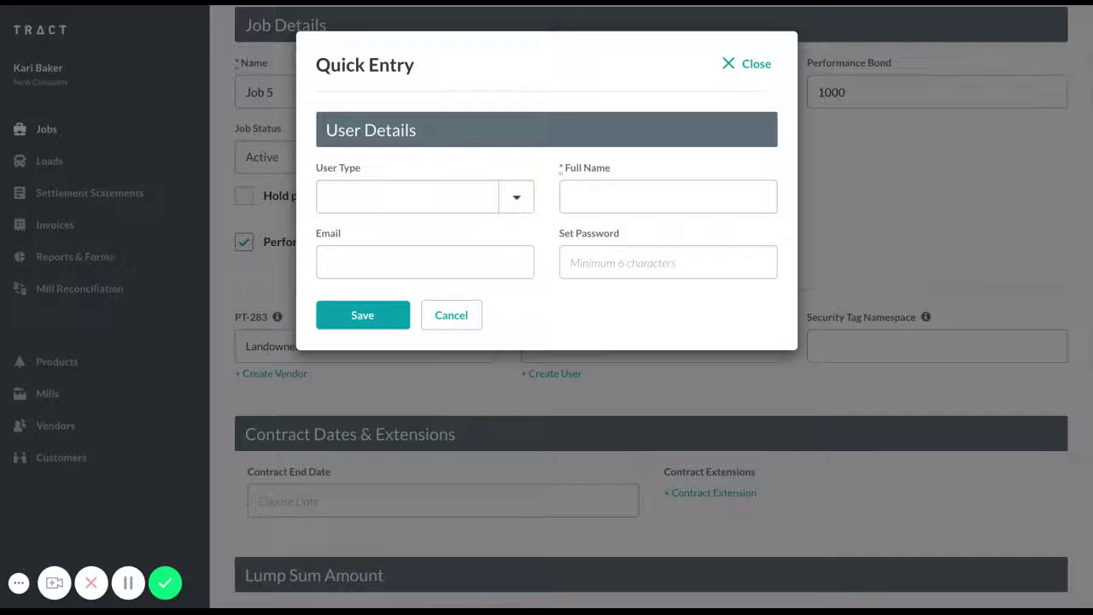
{"action": "left_click", "coordinate": [517, 199]}
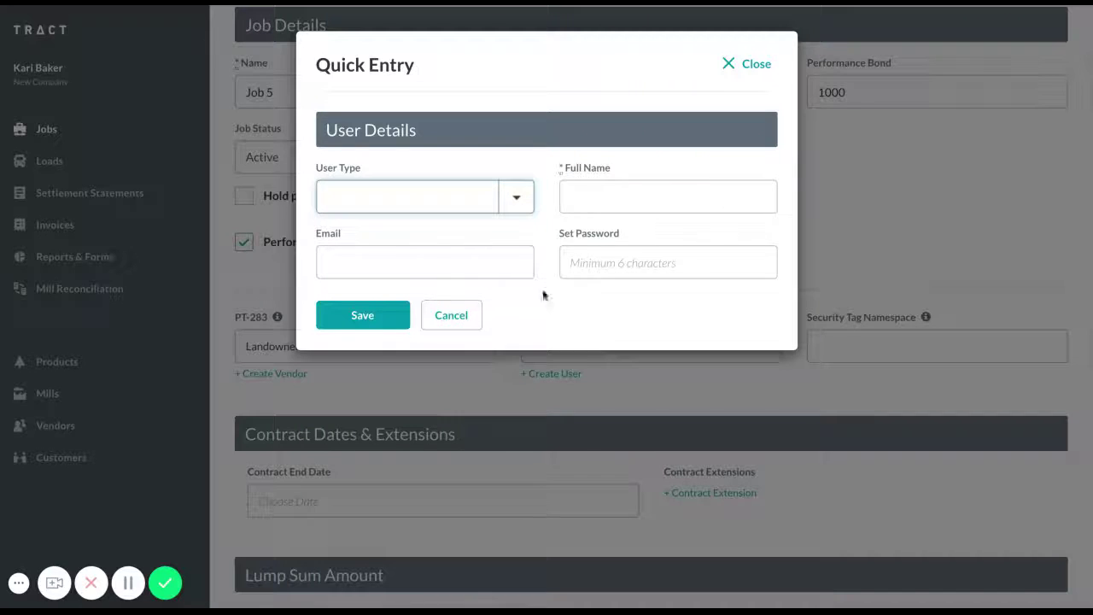
{"action": "left_click", "coordinate": [450, 315]}
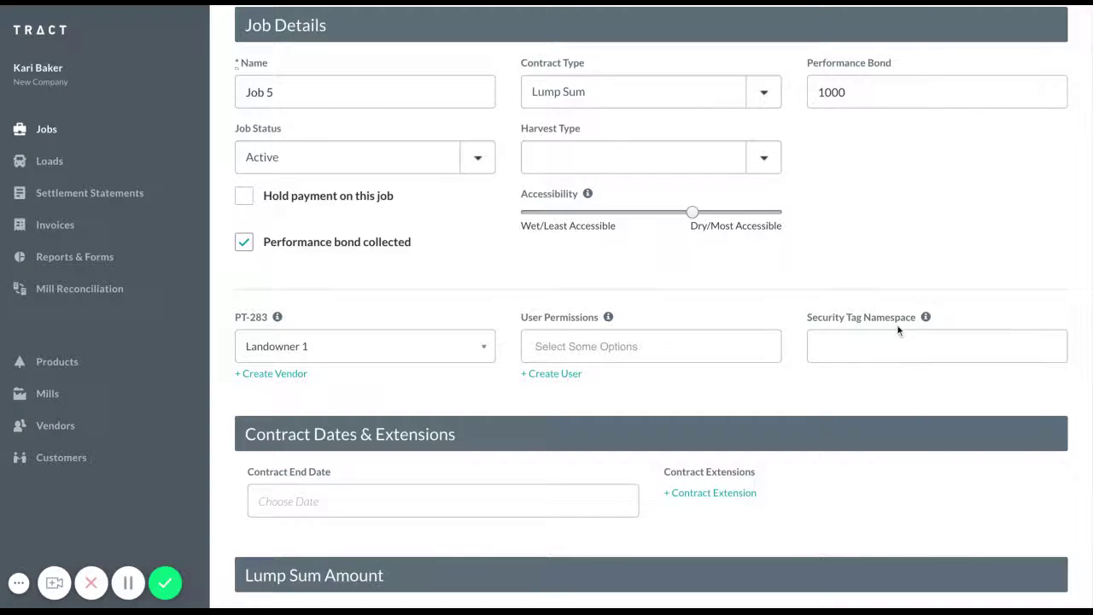
{"action": "mouse_move", "coordinate": [925, 321]}
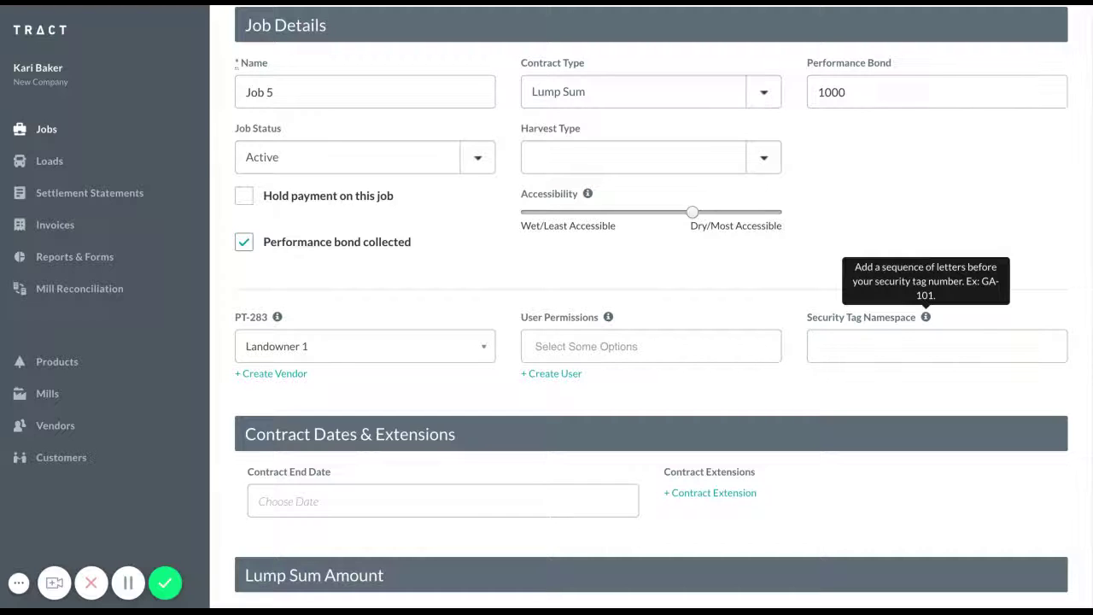
{"action": "scroll", "coordinate": [826, 382], "scroll_direction": "down", "scroll_amount": 2}
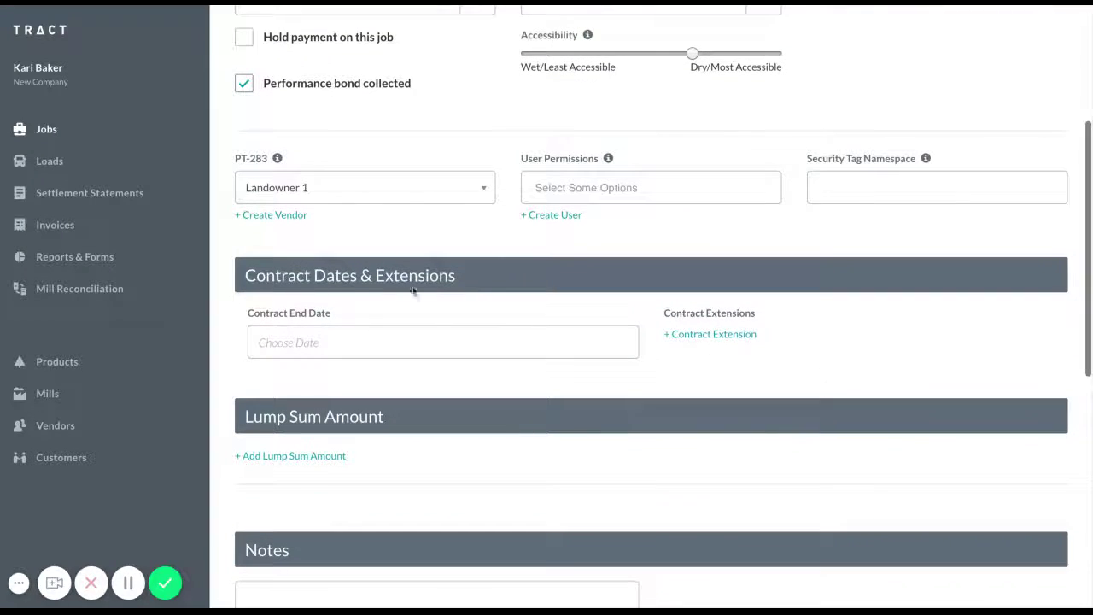
{"action": "left_click", "coordinate": [328, 344]}
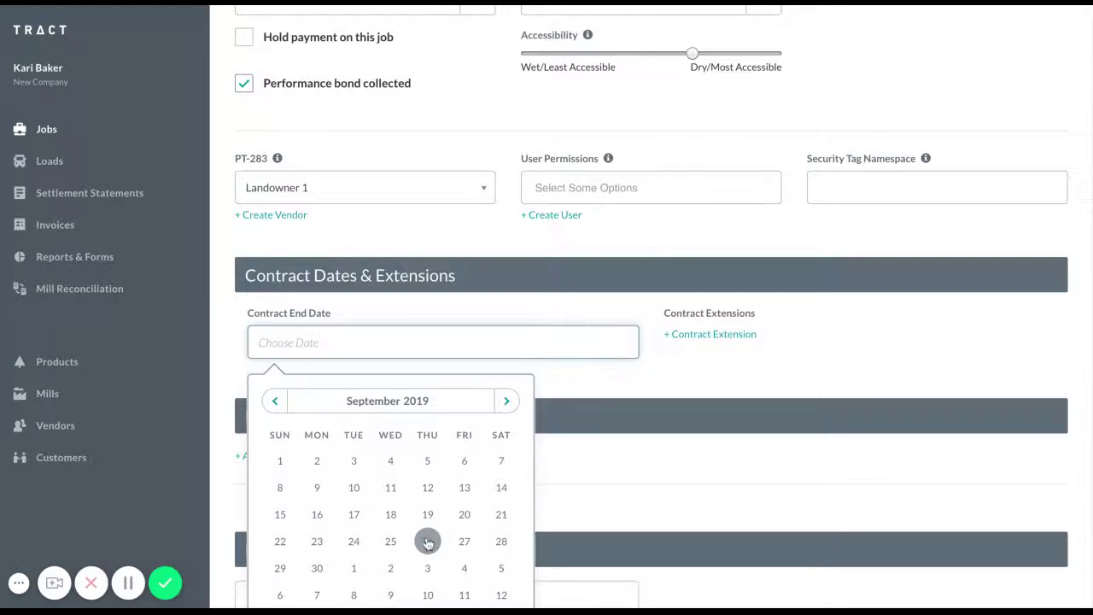
{"action": "left_click", "coordinate": [653, 391]}
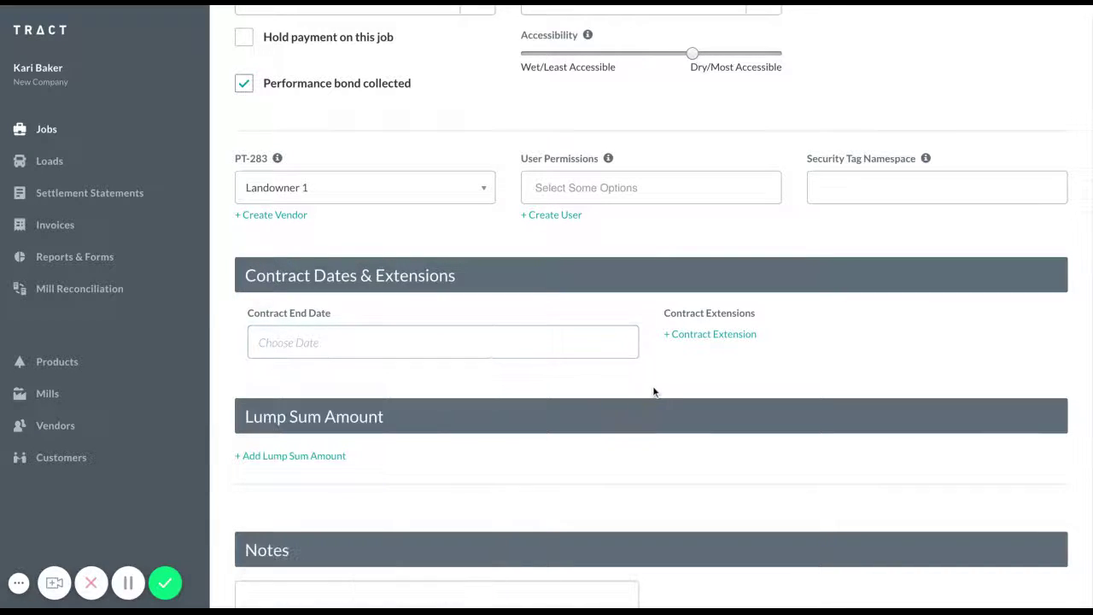
{"action": "left_click", "coordinate": [734, 334]}
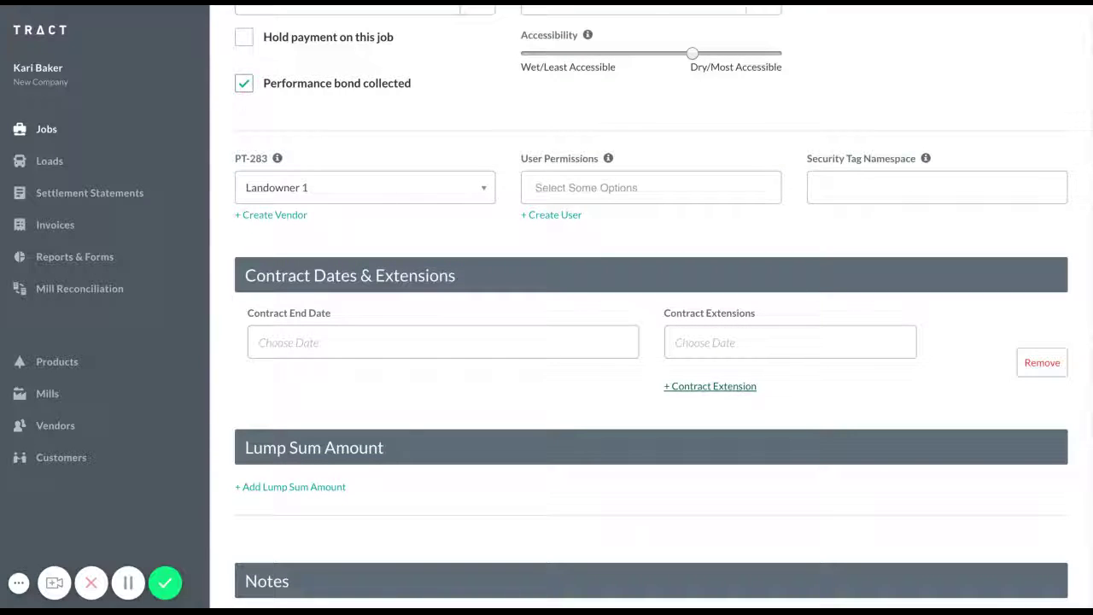
{"action": "left_click", "coordinate": [1052, 365]}
Add two lump sum entries to the job, one payable to Landowner 1 and one to Landowner 2
{"action": "scroll", "coordinate": [444, 402], "scroll_direction": "down", "scroll_amount": 1}
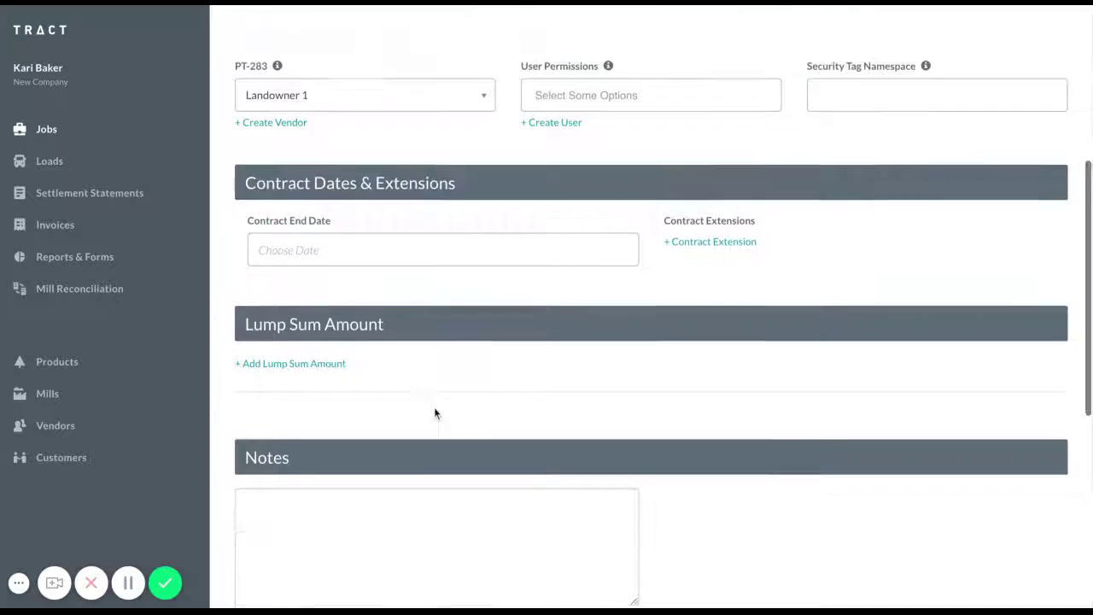
{"action": "scroll", "coordinate": [434, 413], "scroll_direction": "down", "scroll_amount": 1}
{"action": "left_click", "coordinate": [305, 297]}
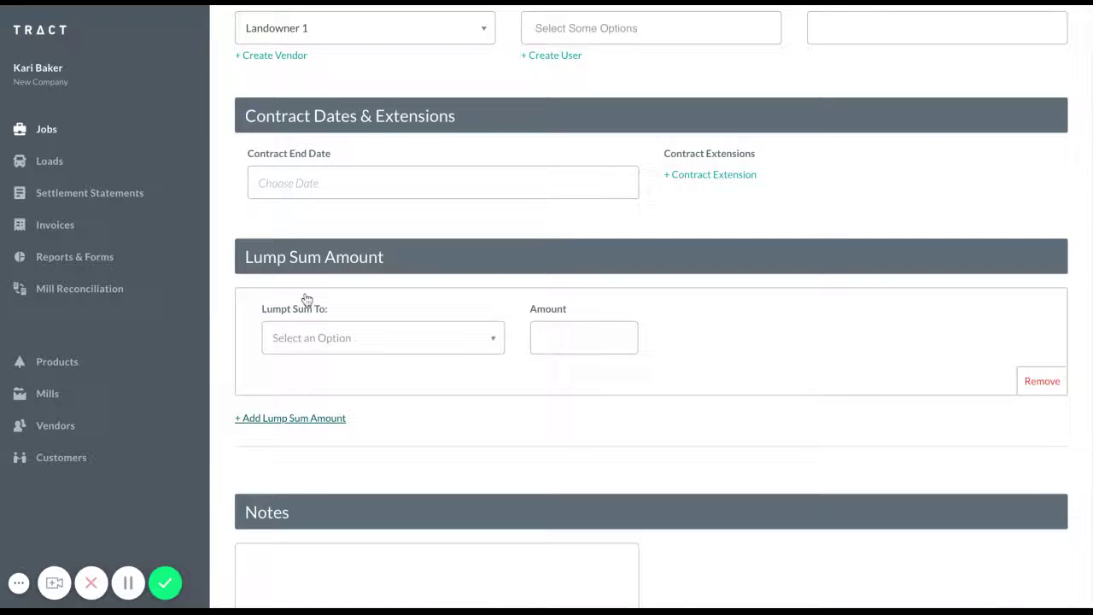
{"action": "left_click", "coordinate": [483, 350]}
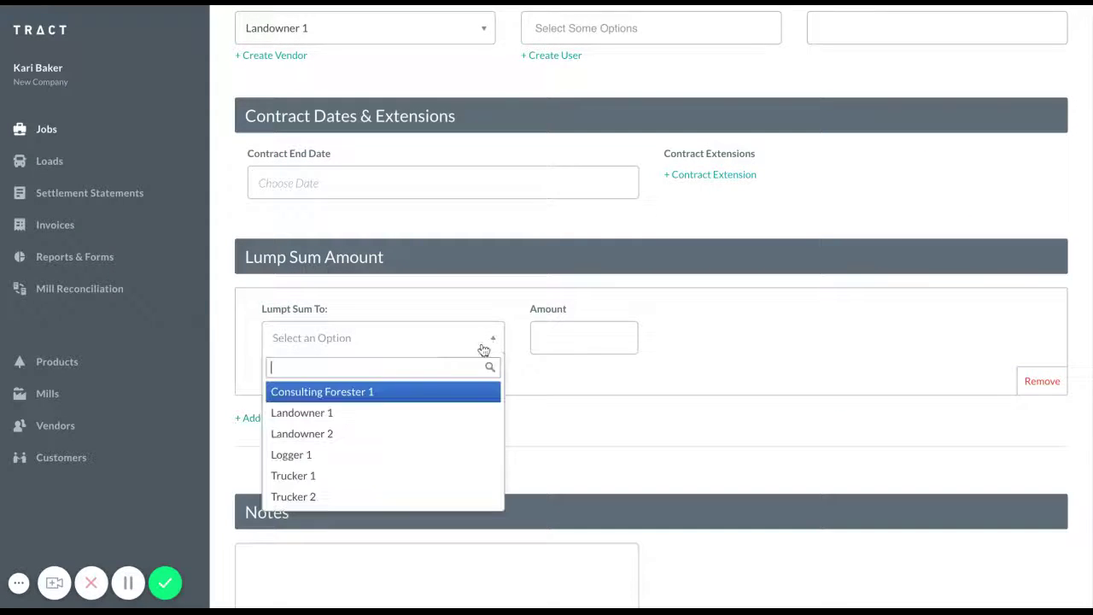
{"action": "left_click", "coordinate": [405, 413]}
{"action": "left_click", "coordinate": [576, 332]}
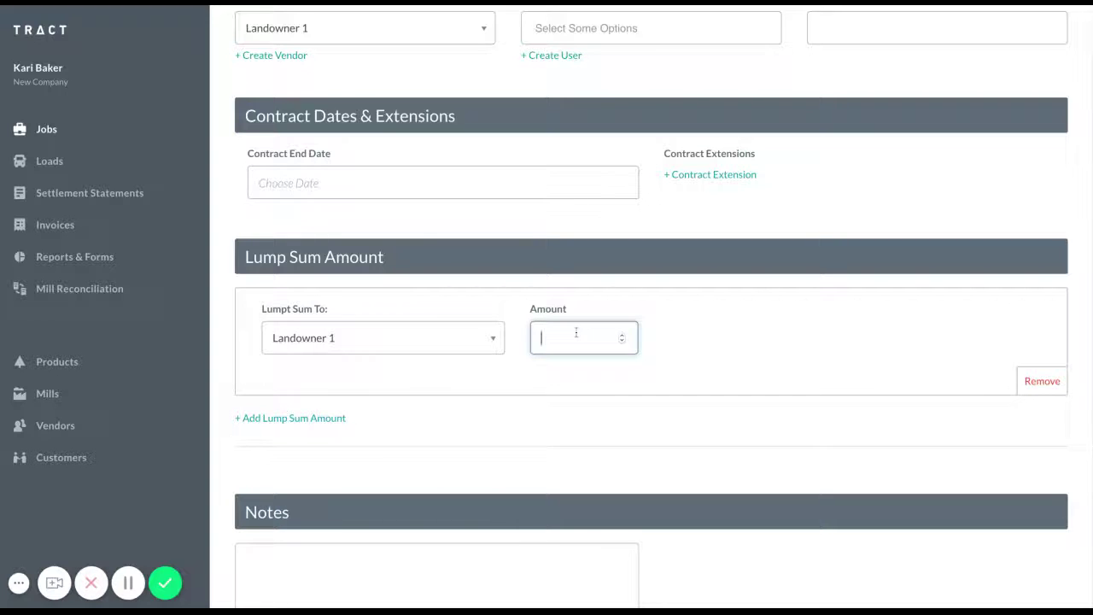
{"action": "left_click", "coordinate": [313, 419]}
{"action": "left_click", "coordinate": [408, 458]}
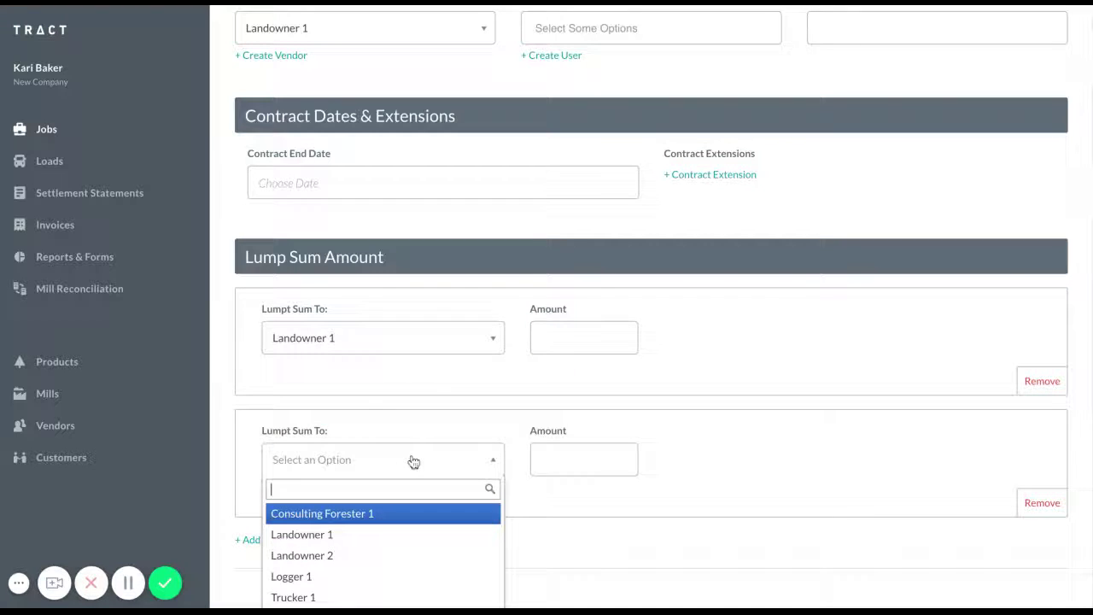
{"action": "left_click", "coordinate": [361, 555]}
Set the lump sum amount to 1000 for both Landowner 1 and Landowner 2
{"action": "scroll", "coordinate": [741, 495], "scroll_direction": "down", "scroll_amount": 2}
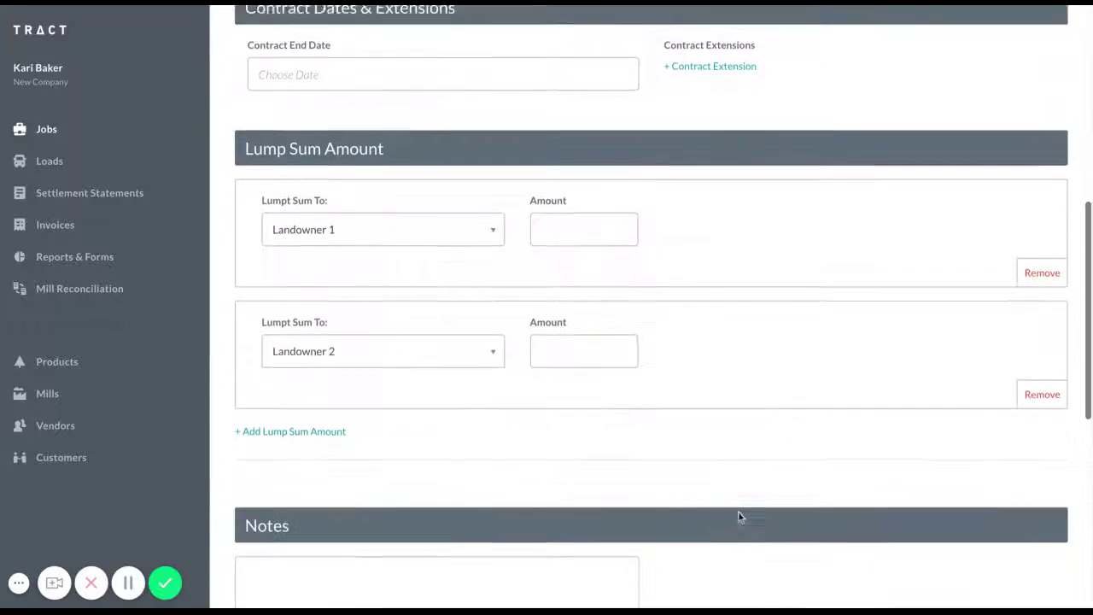
{"action": "left_click", "coordinate": [572, 202]}
{"action": "type", "text": "1000"}
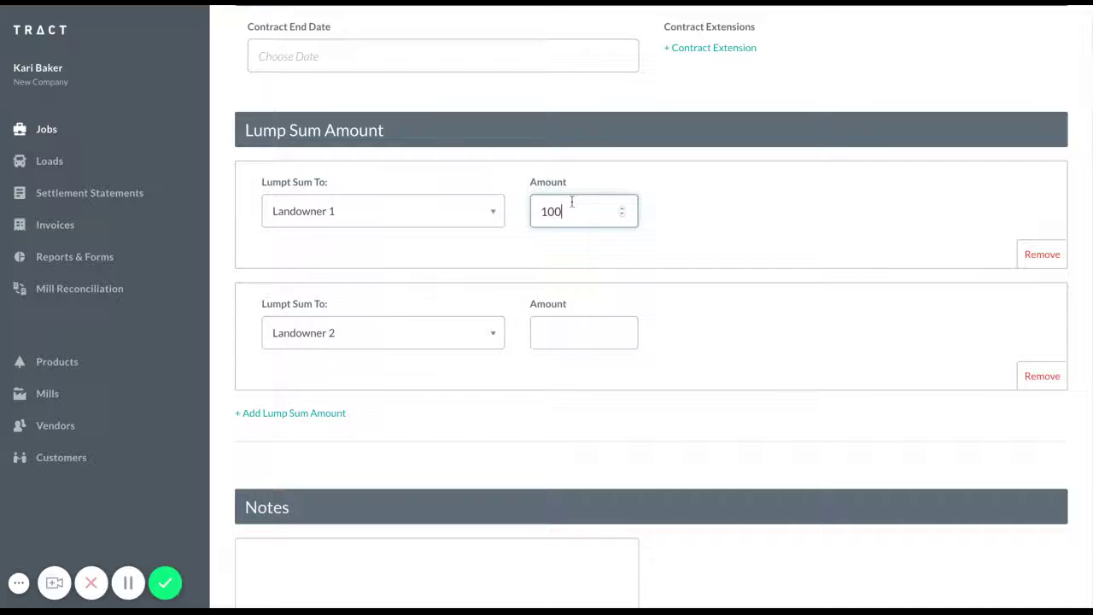
{"action": "left_click", "coordinate": [575, 339]}
{"action": "type", "text": "1000"}
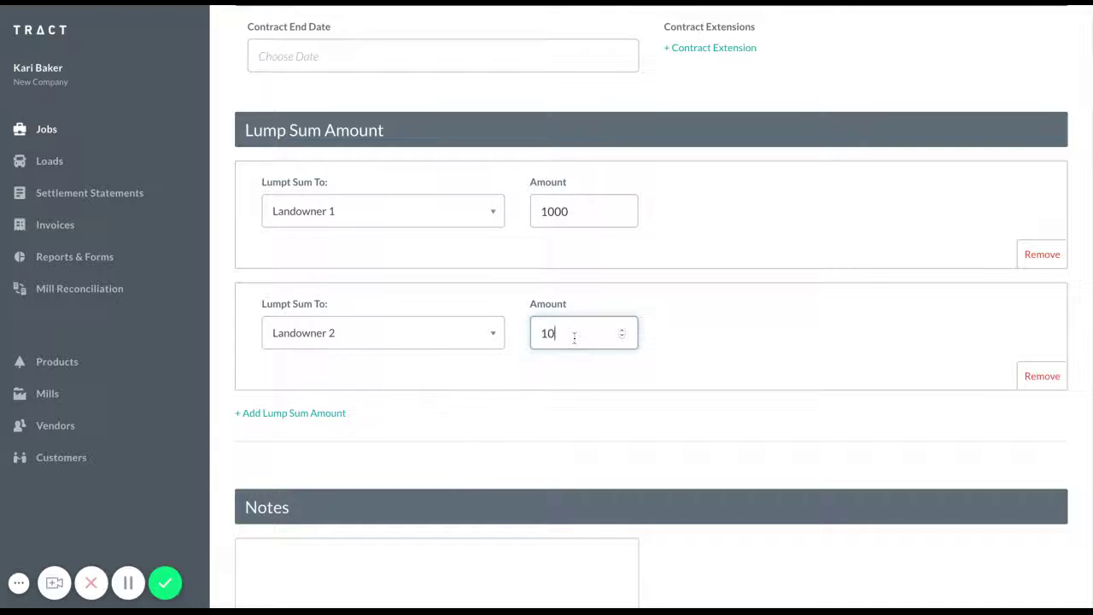
{"action": "left_click", "coordinate": [609, 456]}
Enable custom latitude/longitude for the parcel in the location information and save the job
{"action": "scroll", "coordinate": [610, 453], "scroll_direction": "down", "scroll_amount": 3}
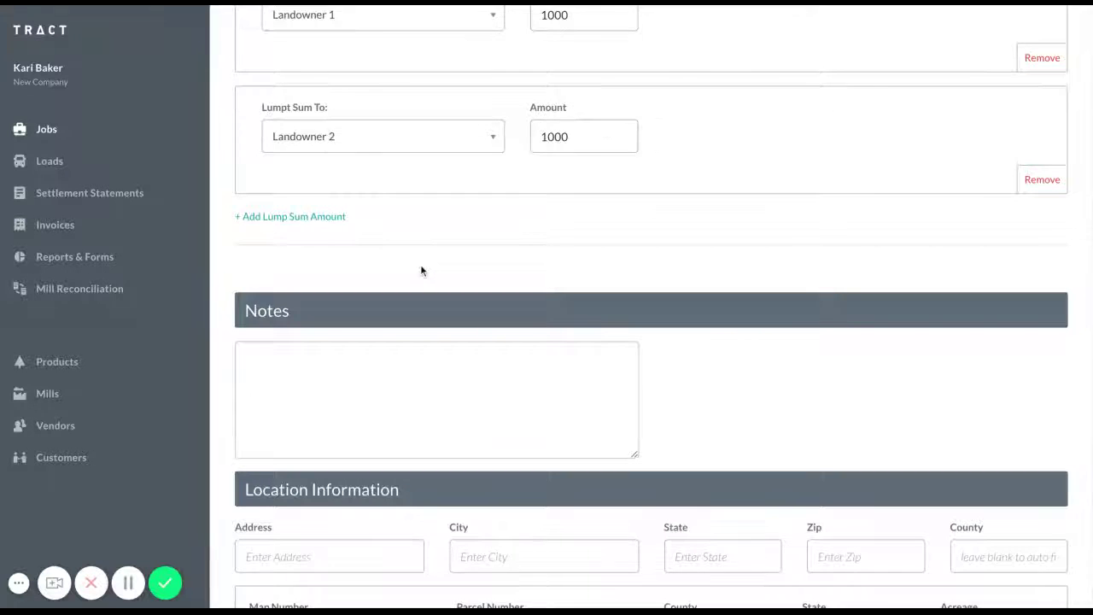
{"action": "scroll", "coordinate": [420, 270], "scroll_direction": "down", "scroll_amount": 5}
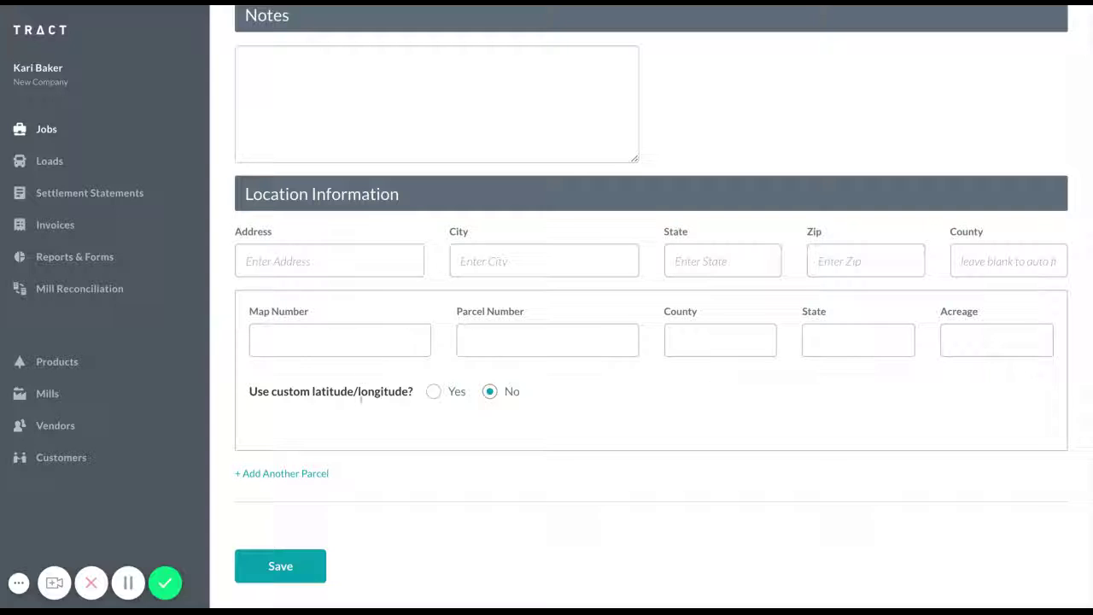
{"action": "left_click", "coordinate": [434, 390]}
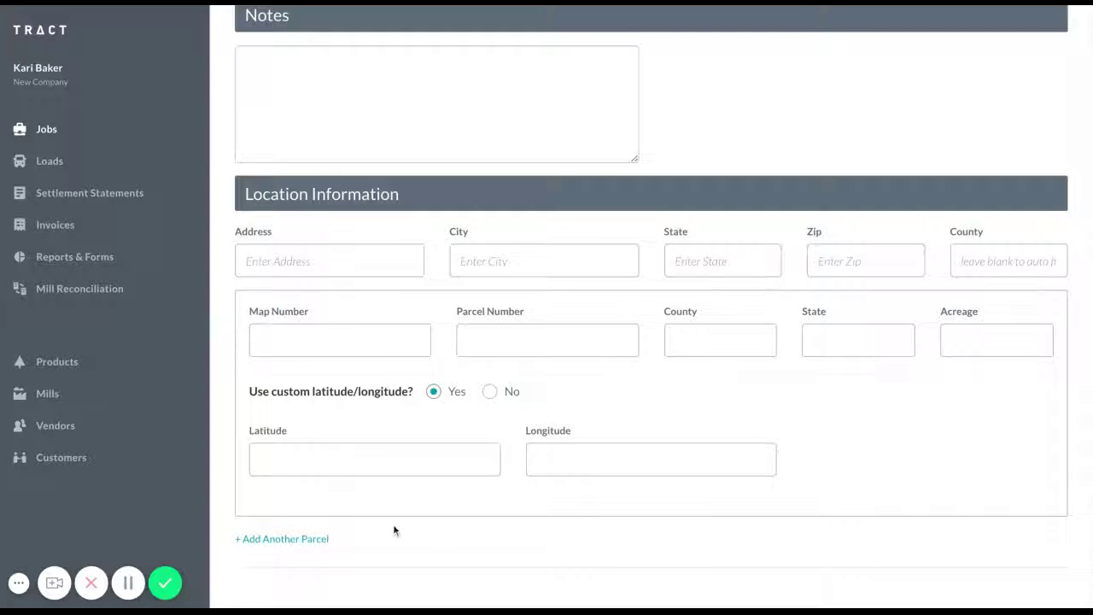
{"action": "scroll", "coordinate": [397, 537], "scroll_direction": "down", "scroll_amount": 2}
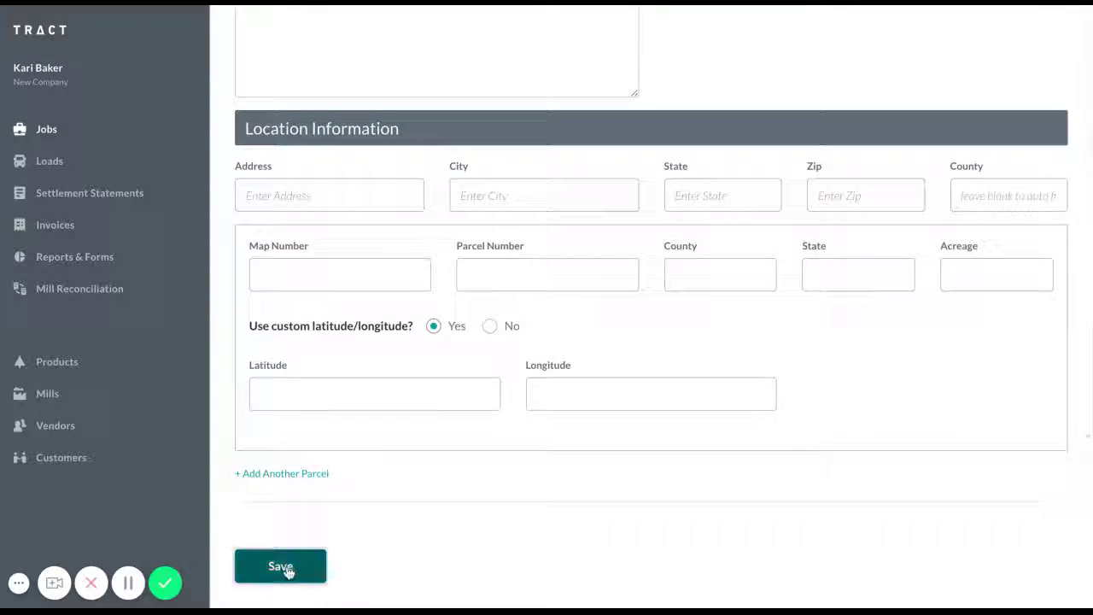
{"action": "left_click", "coordinate": [287, 568]}
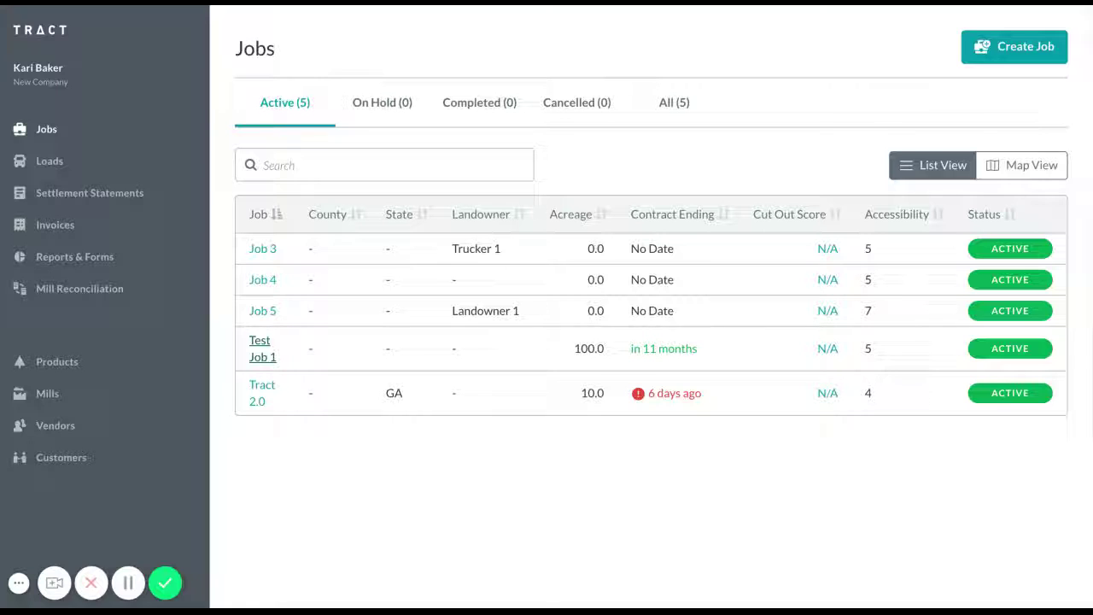
Open Test Job 1 and review its job details, products summary and location information
{"action": "left_click", "coordinate": [263, 348]}
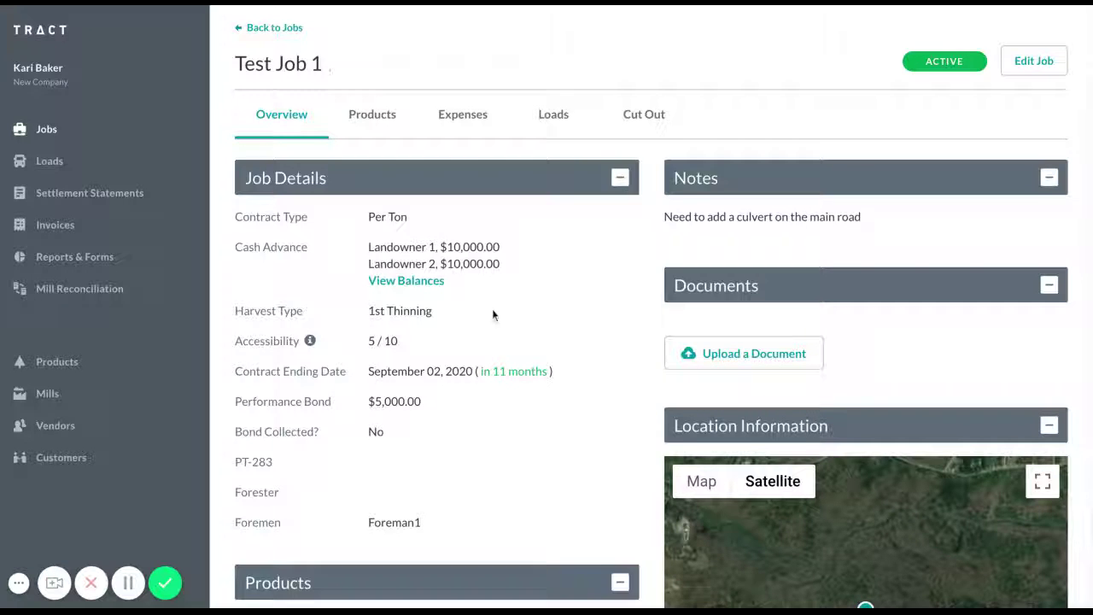
{"action": "scroll", "coordinate": [492, 309], "scroll_direction": "down", "scroll_amount": 1}
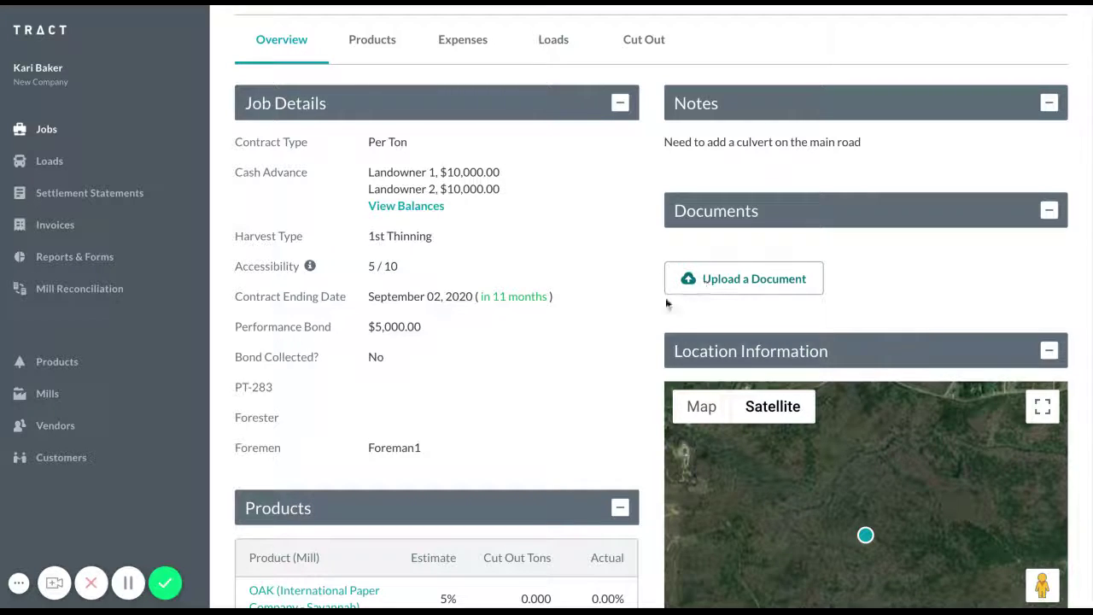
{"action": "scroll", "coordinate": [634, 380], "scroll_direction": "down", "scroll_amount": 4}
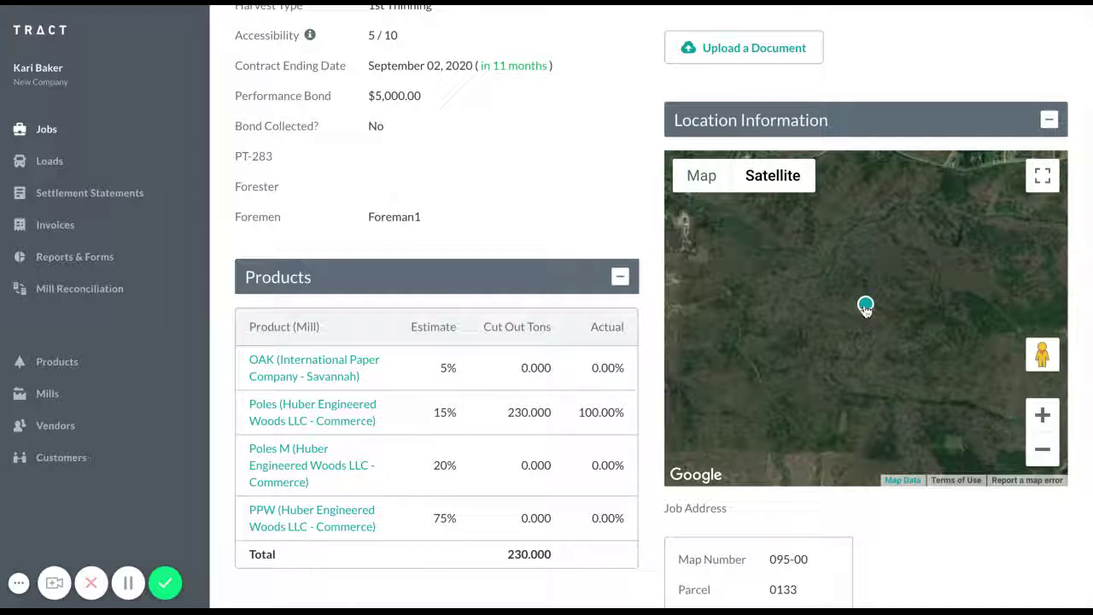
{"action": "scroll", "coordinate": [922, 536], "scroll_direction": "down", "scroll_amount": 2}
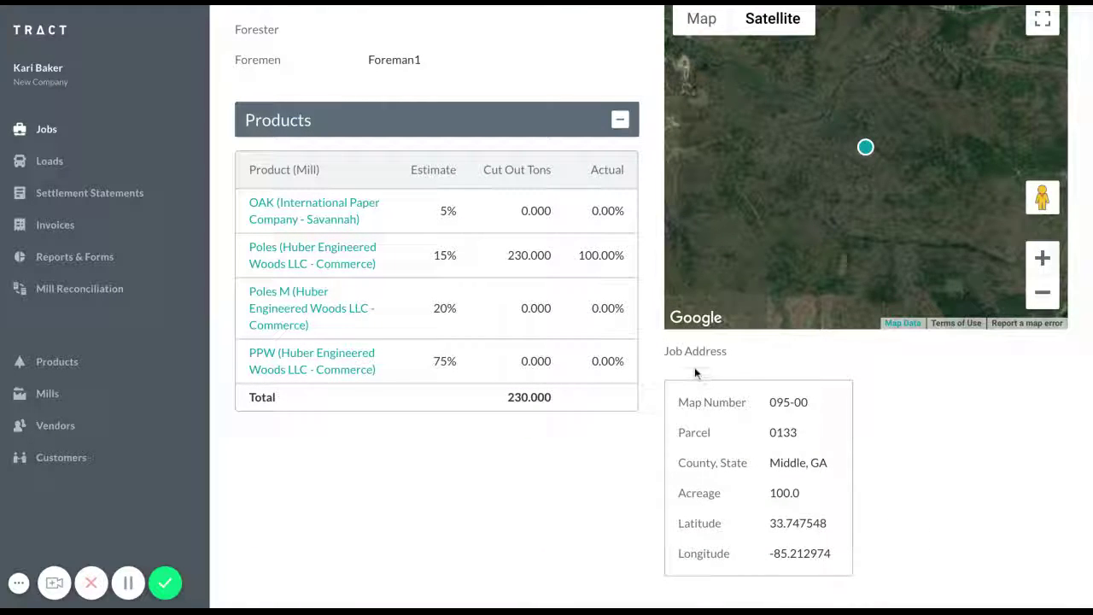
{"action": "scroll", "coordinate": [816, 312], "scroll_direction": "up", "scroll_amount": 3}
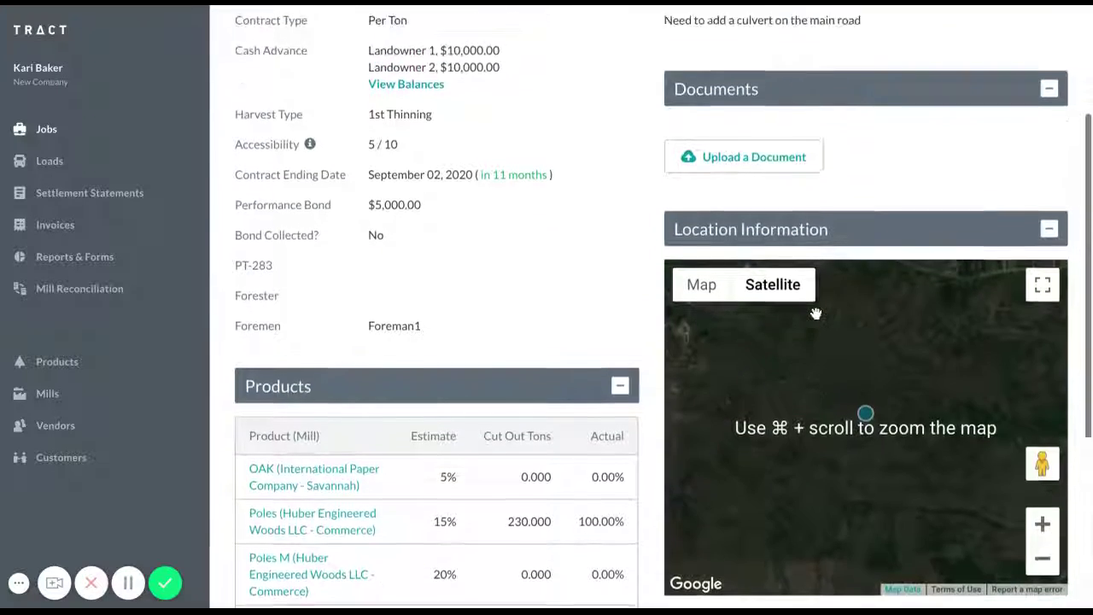
{"action": "scroll", "coordinate": [816, 313], "scroll_direction": "up", "scroll_amount": 3}
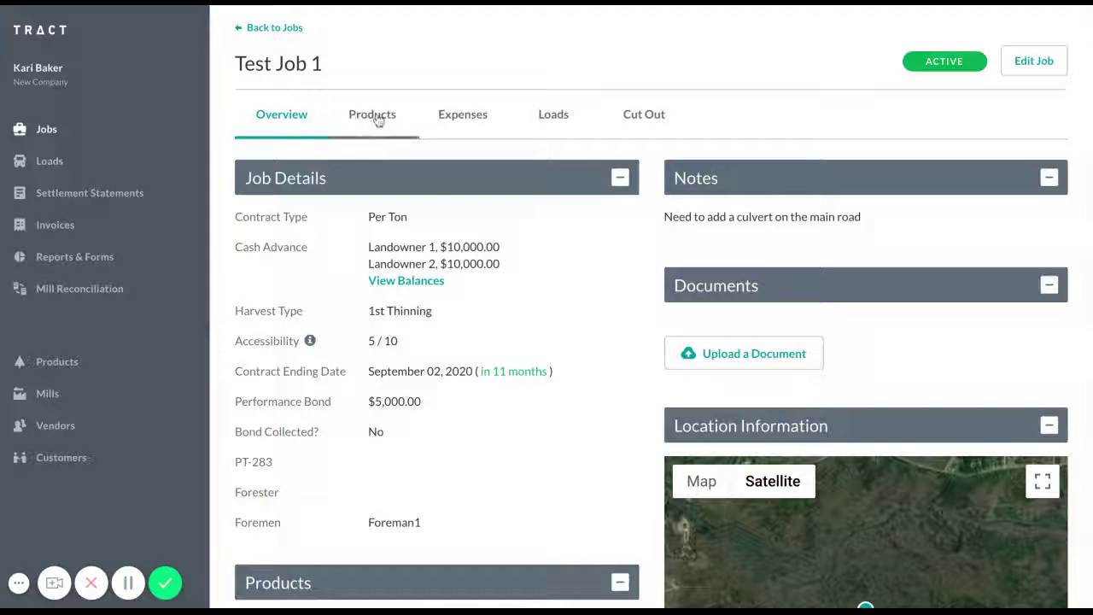
Show Test Job 1's active products and examine their rates and cruise estimates
{"action": "left_click", "coordinate": [378, 120]}
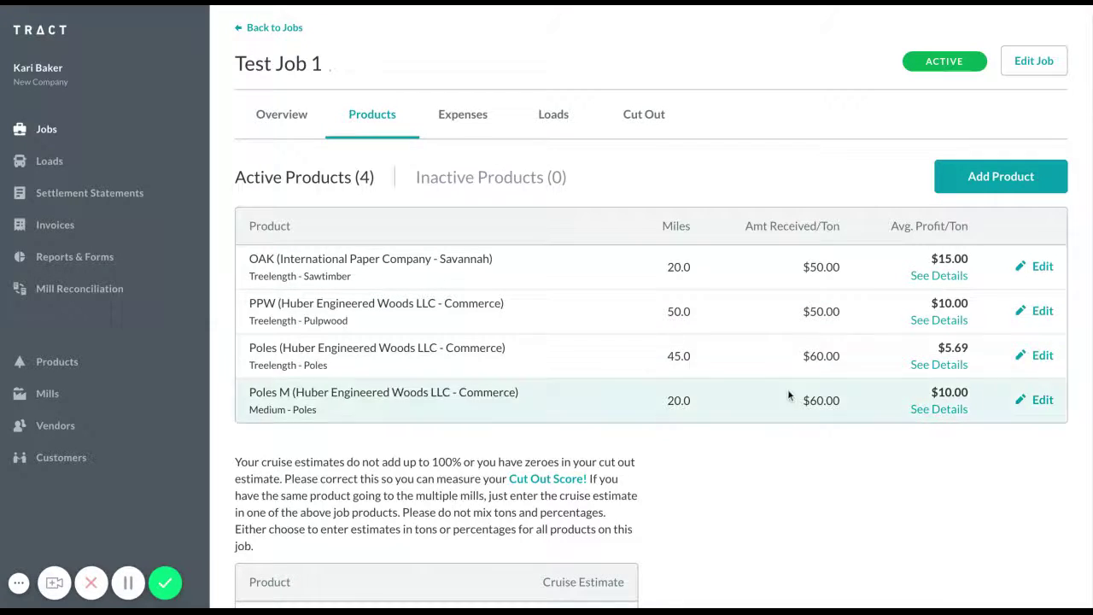
{"action": "scroll", "coordinate": [796, 468], "scroll_direction": "down", "scroll_amount": 3}
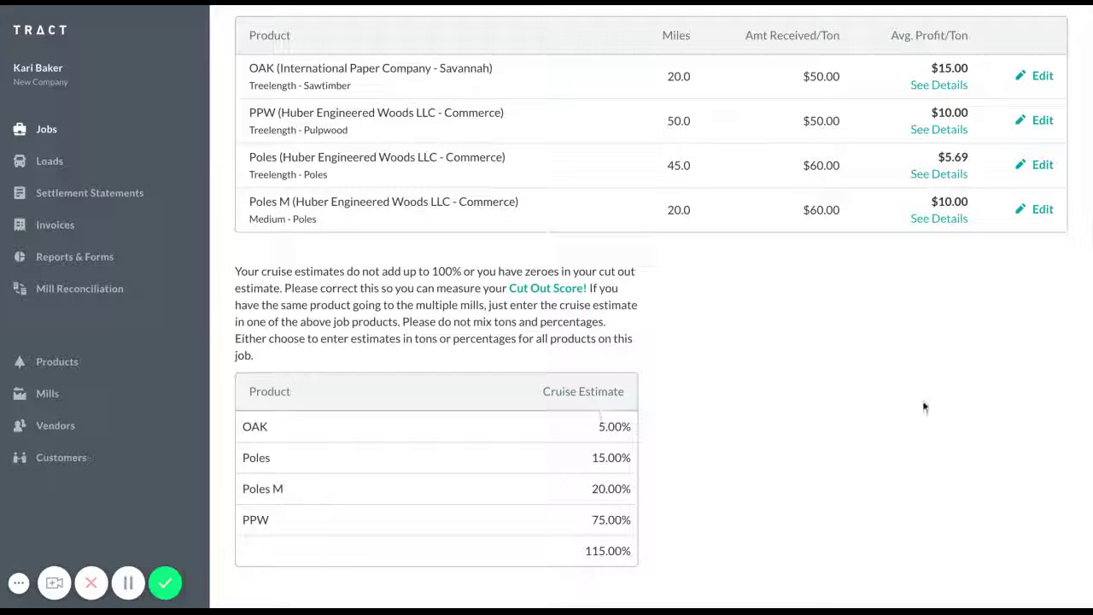
{"action": "scroll", "coordinate": [951, 282], "scroll_direction": "up", "scroll_amount": 1}
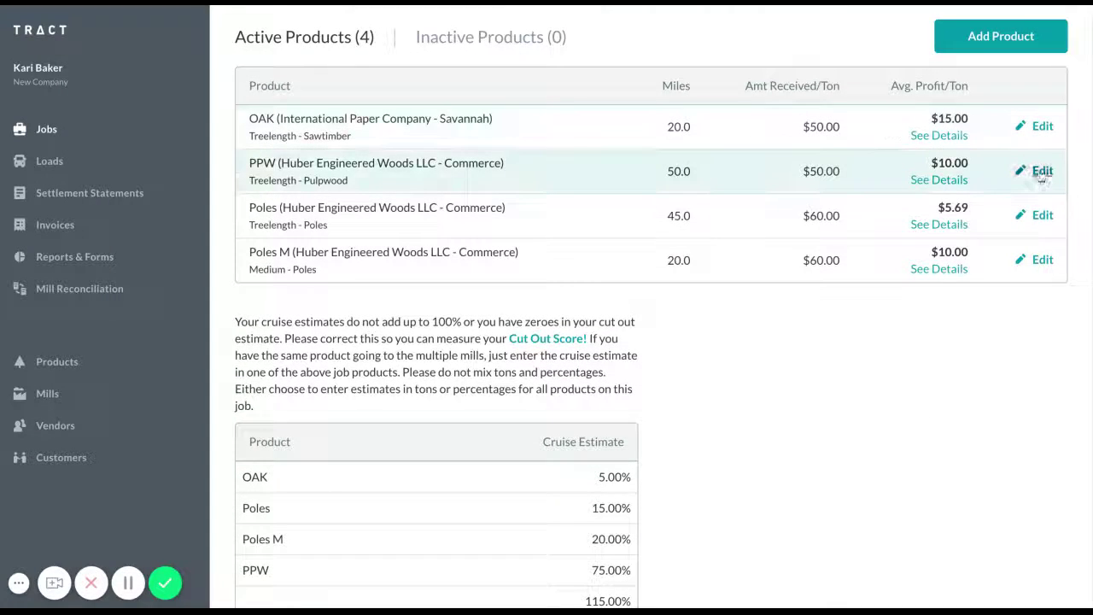
Set the PPW product's cut out estimate to 60 percent, save it and check the cruise estimate table
{"action": "left_click", "coordinate": [1041, 171]}
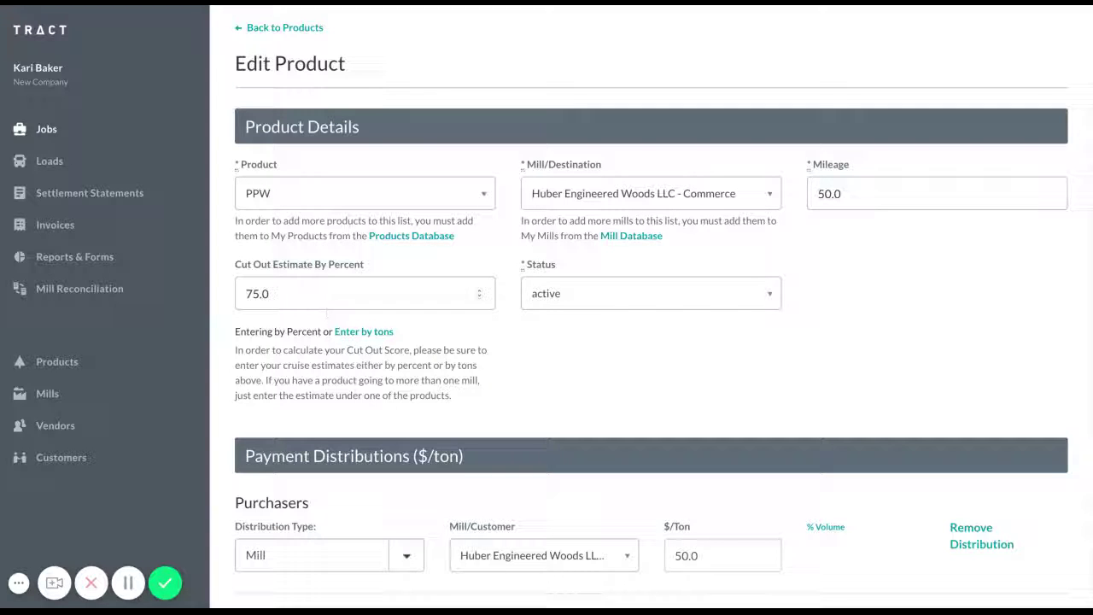
{"action": "left_click", "coordinate": [258, 294]}
{"action": "key", "text": "BackSpace"}
{"action": "type", "text": "6"}
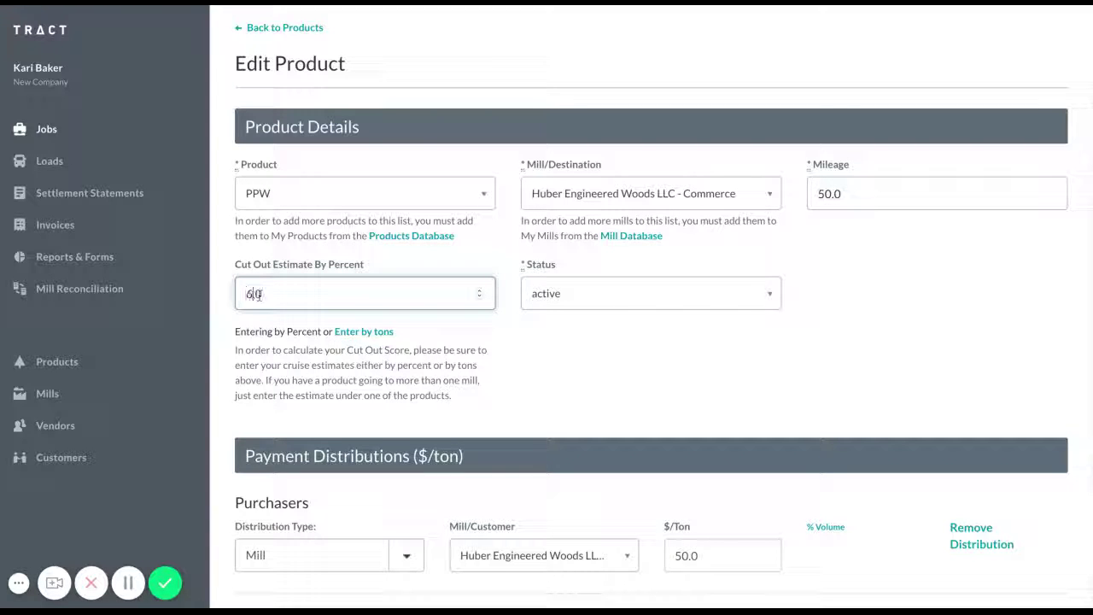
{"action": "type", "text": "0"}
{"action": "left_click", "coordinate": [559, 380]}
{"action": "scroll", "coordinate": [559, 380], "scroll_direction": "down", "scroll_amount": 5}
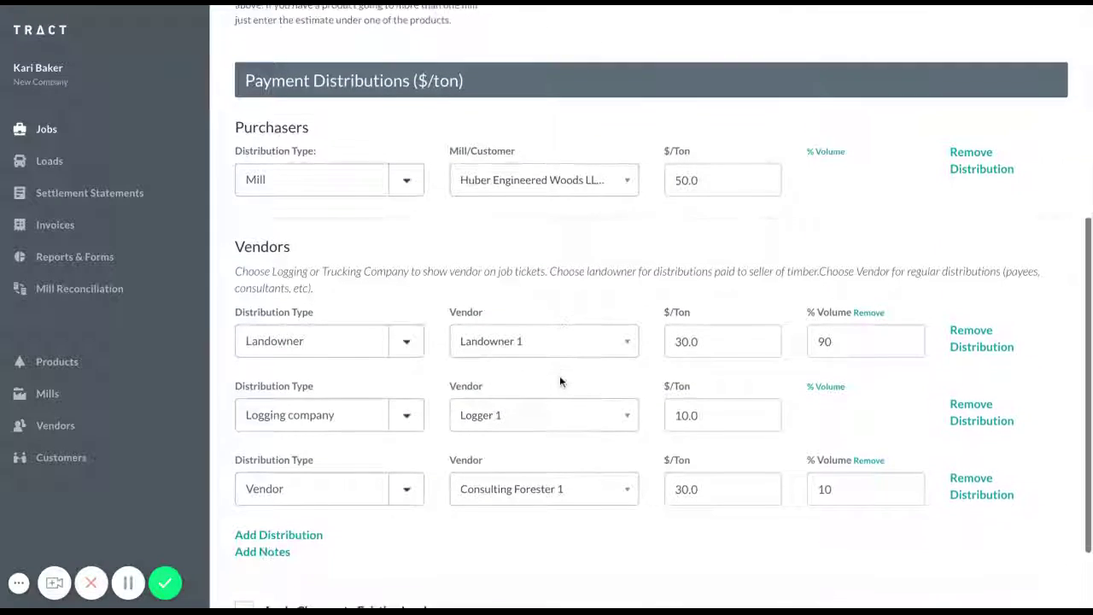
{"action": "scroll", "coordinate": [559, 382], "scroll_direction": "down", "scroll_amount": 2}
{"action": "left_click", "coordinate": [286, 566]}
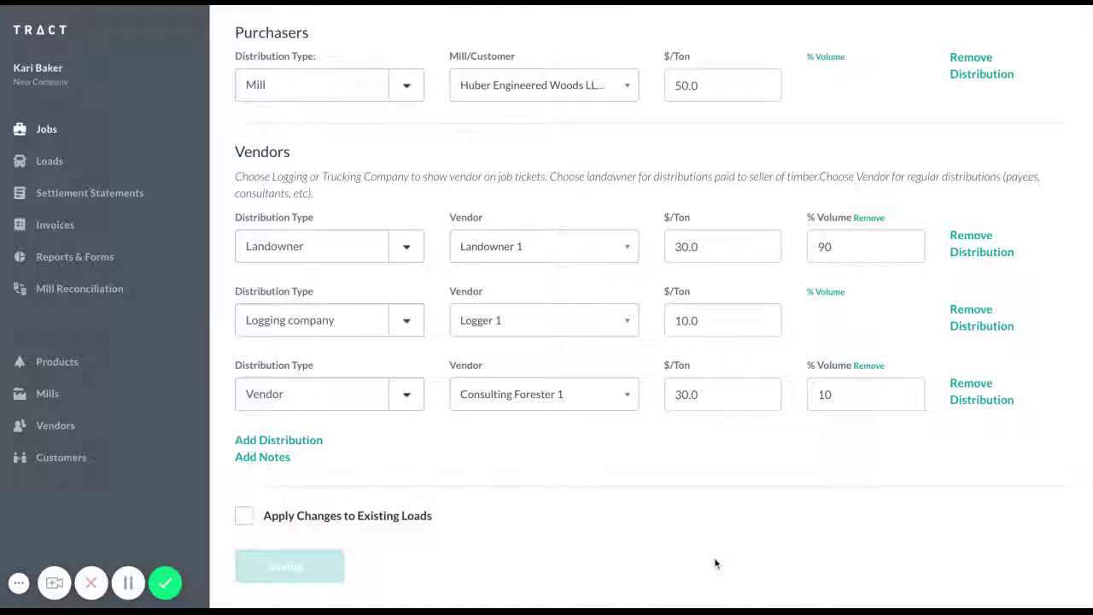
{"action": "scroll", "coordinate": [714, 557], "scroll_direction": "down", "scroll_amount": 2}
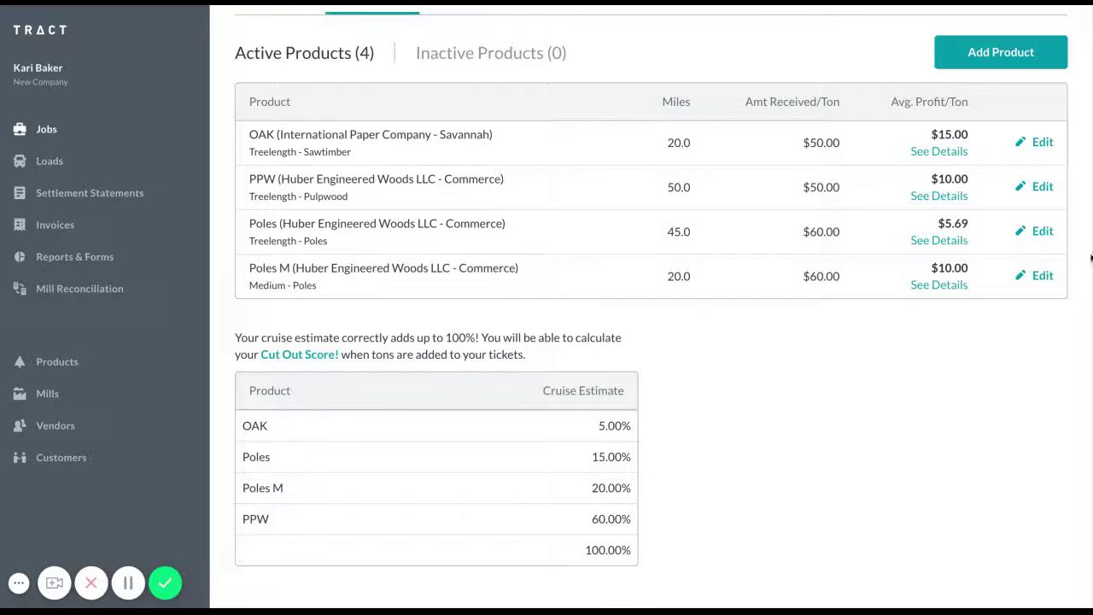
Set the PPW product's cut out estimate to 50 percent, save it and check the cruise estimate table
{"action": "left_click", "coordinate": [1044, 276]}
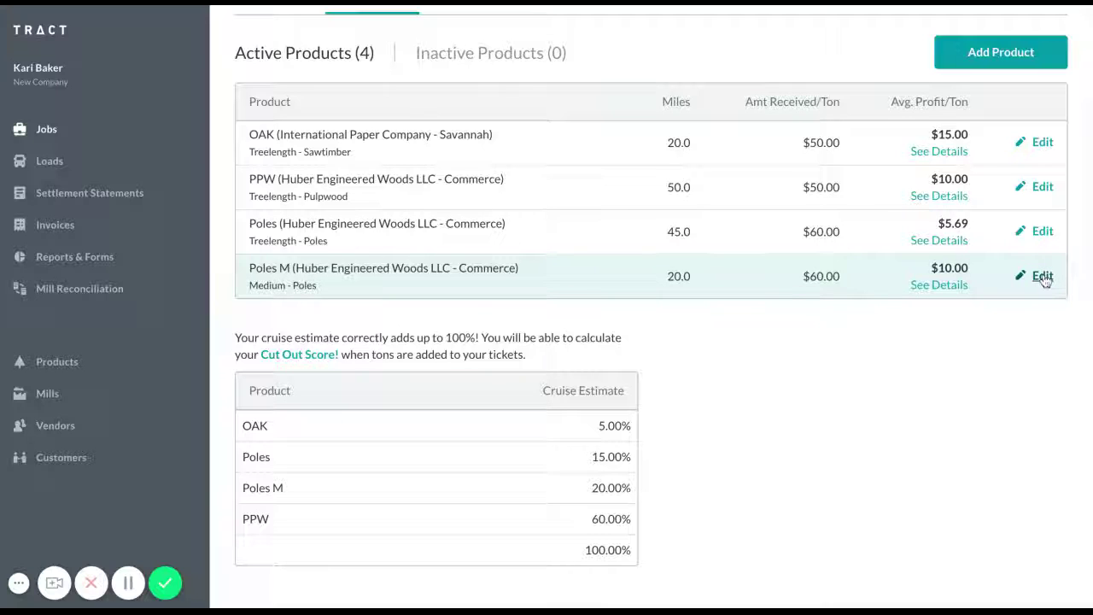
{"action": "left_click", "coordinate": [1042, 188]}
{"action": "left_click", "coordinate": [252, 293]}
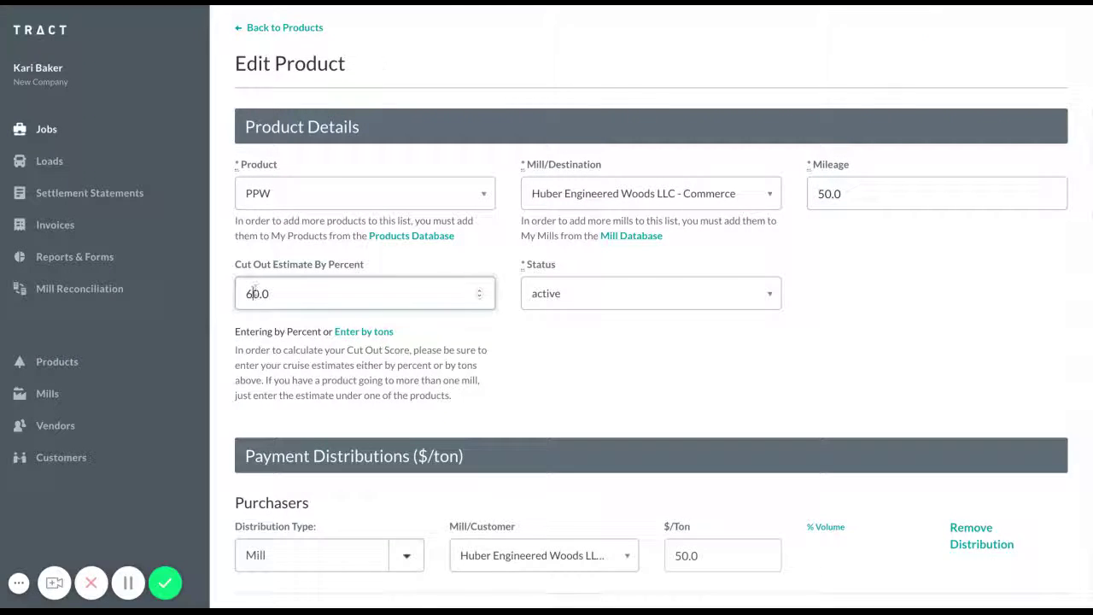
{"action": "key", "text": "BackSpace"}
{"action": "type", "text": "5"}
{"action": "left_click", "coordinate": [524, 415]}
{"action": "scroll", "coordinate": [524, 415], "scroll_direction": "down", "scroll_amount": 5}
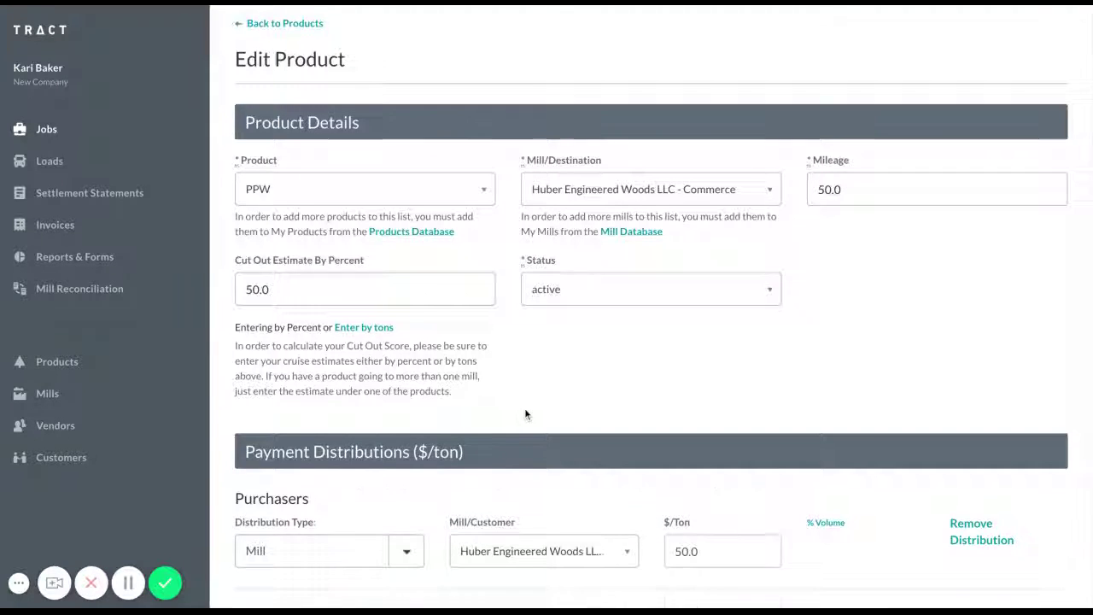
{"action": "left_click", "coordinate": [290, 567]}
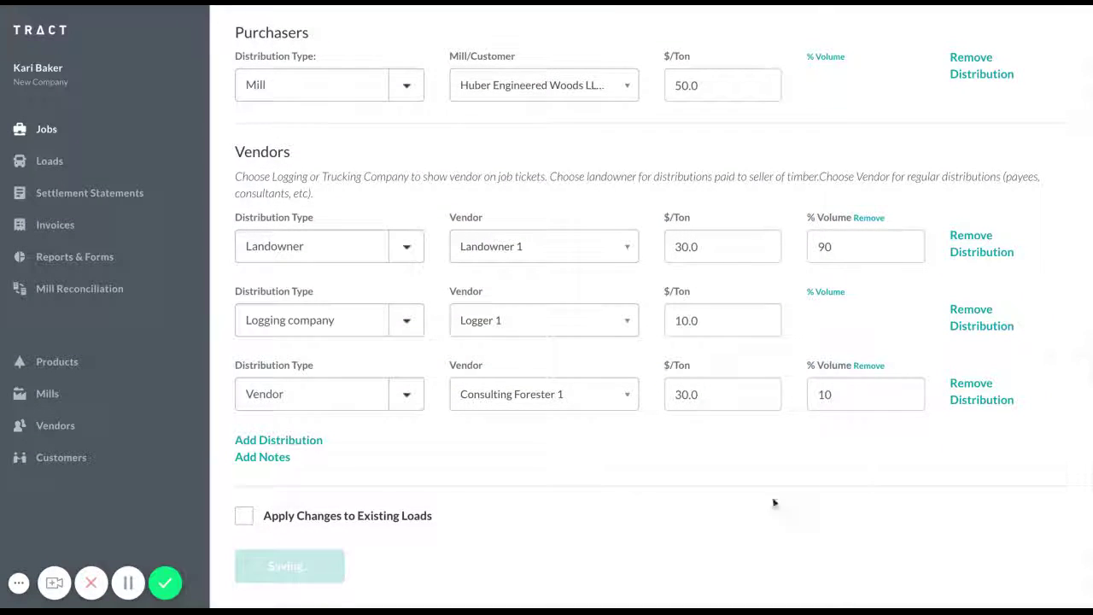
{"action": "scroll", "coordinate": [812, 506], "scroll_direction": "down", "scroll_amount": 3}
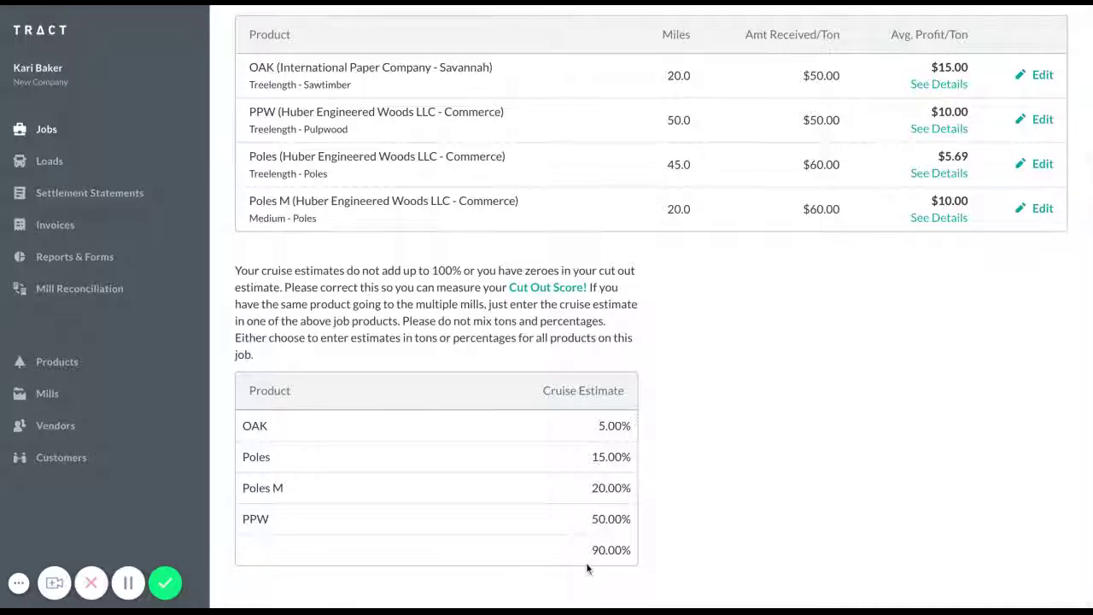
Start a new product for the job using Poles L with Huber Engineered Woods LLC - Commerce as its mill
{"action": "scroll", "coordinate": [802, 520], "scroll_direction": "up", "scroll_amount": 2}
{"action": "scroll", "coordinate": [803, 524], "scroll_direction": "up", "scroll_amount": 1}
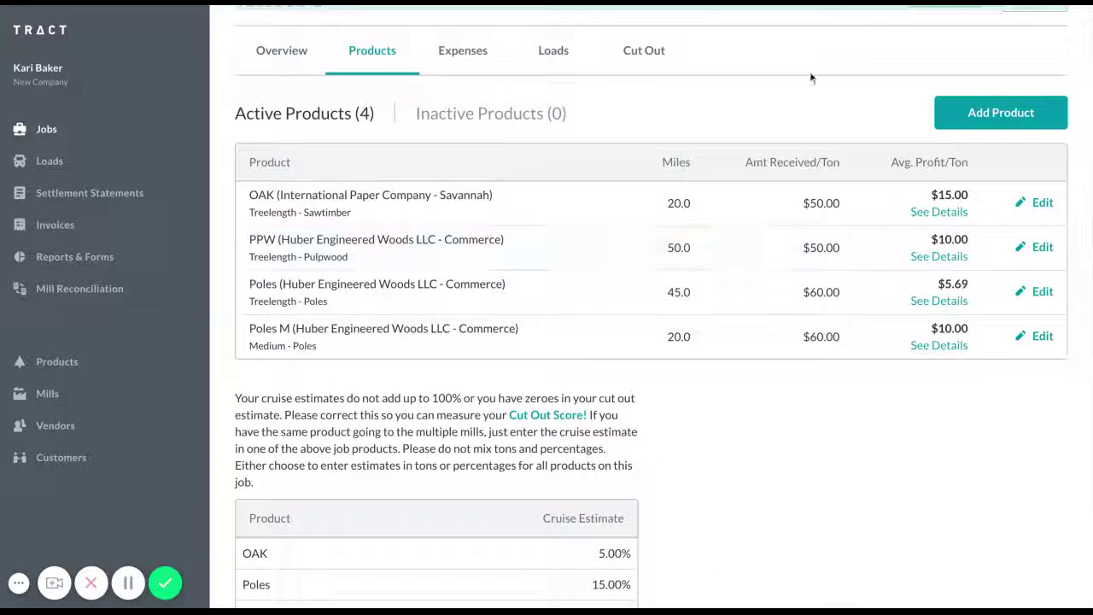
{"action": "left_click", "coordinate": [964, 117]}
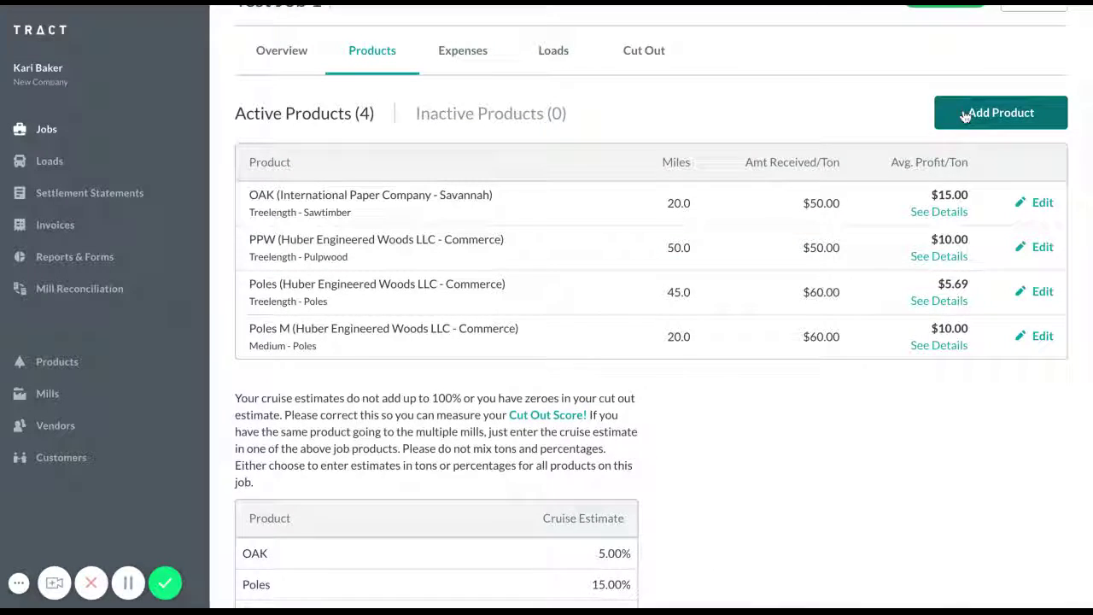
{"action": "left_click", "coordinate": [415, 198]}
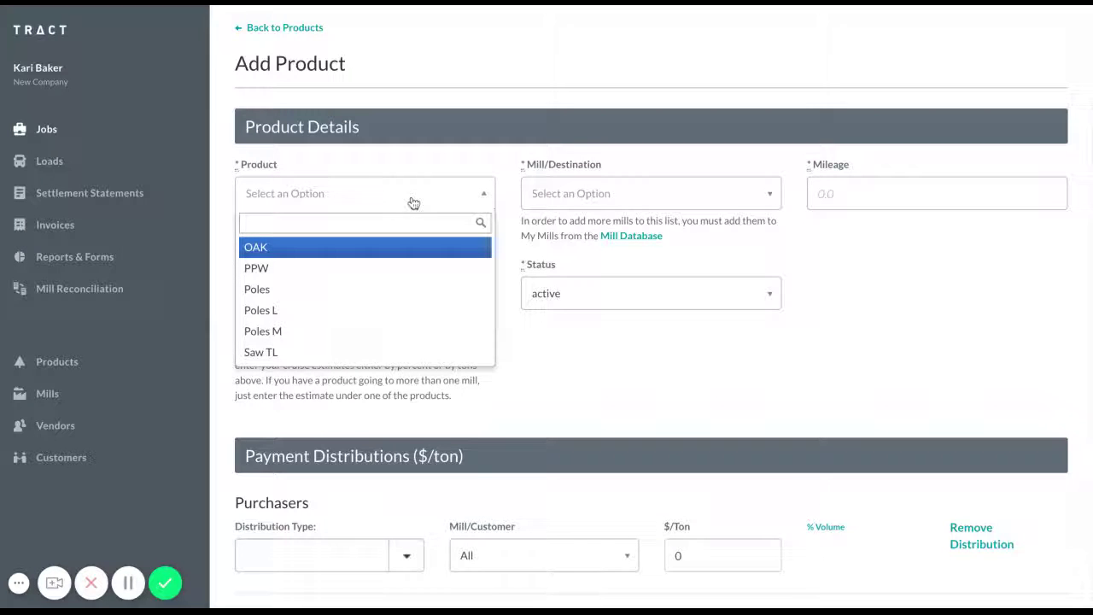
{"action": "left_click", "coordinate": [373, 312]}
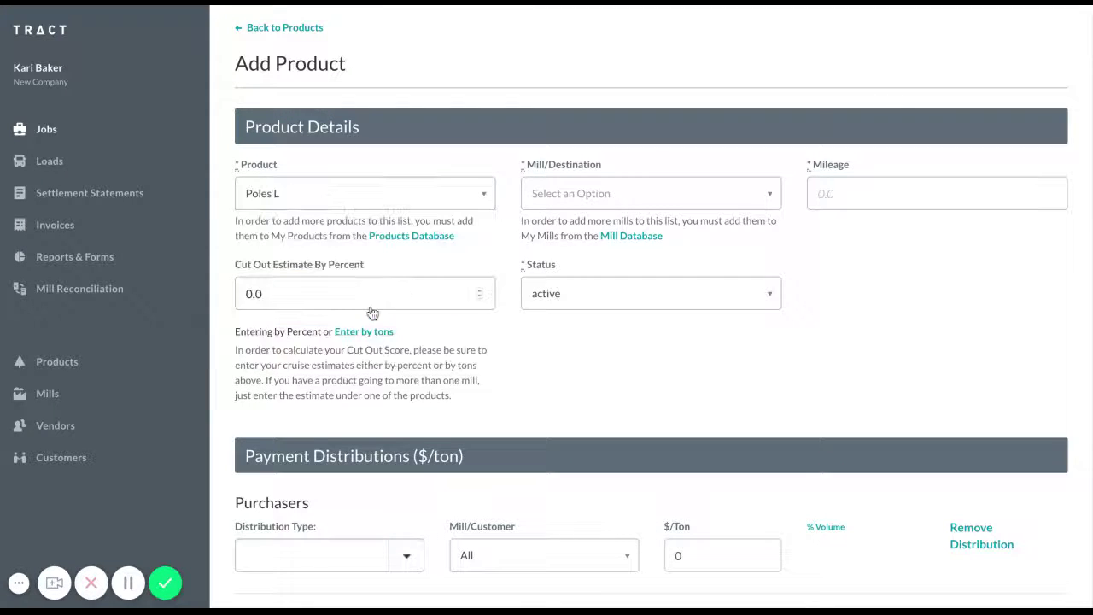
{"action": "left_click", "coordinate": [660, 198]}
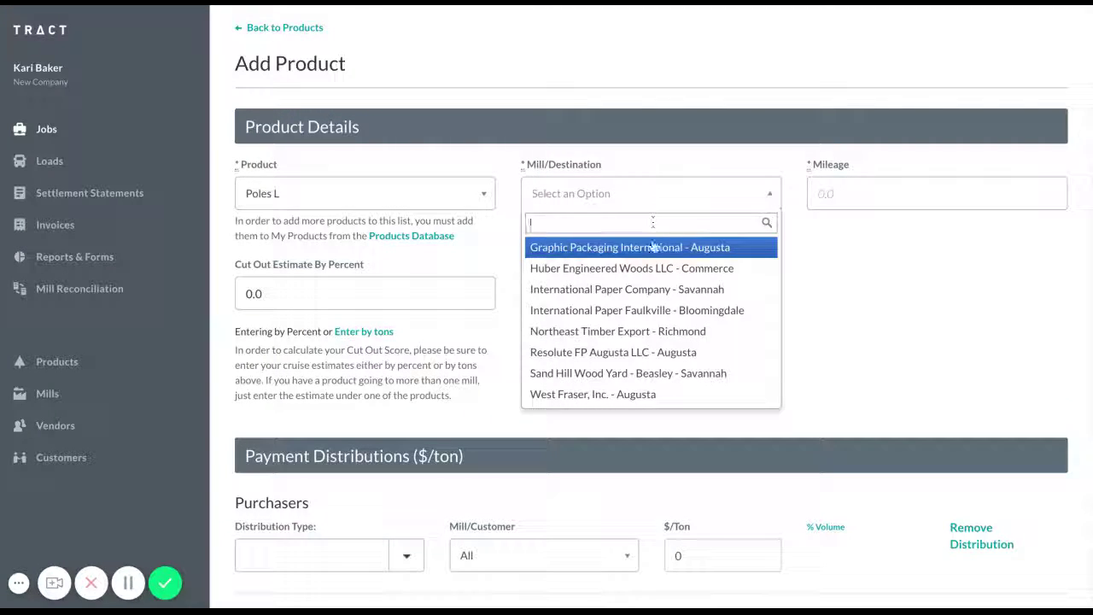
{"action": "left_click", "coordinate": [654, 270]}
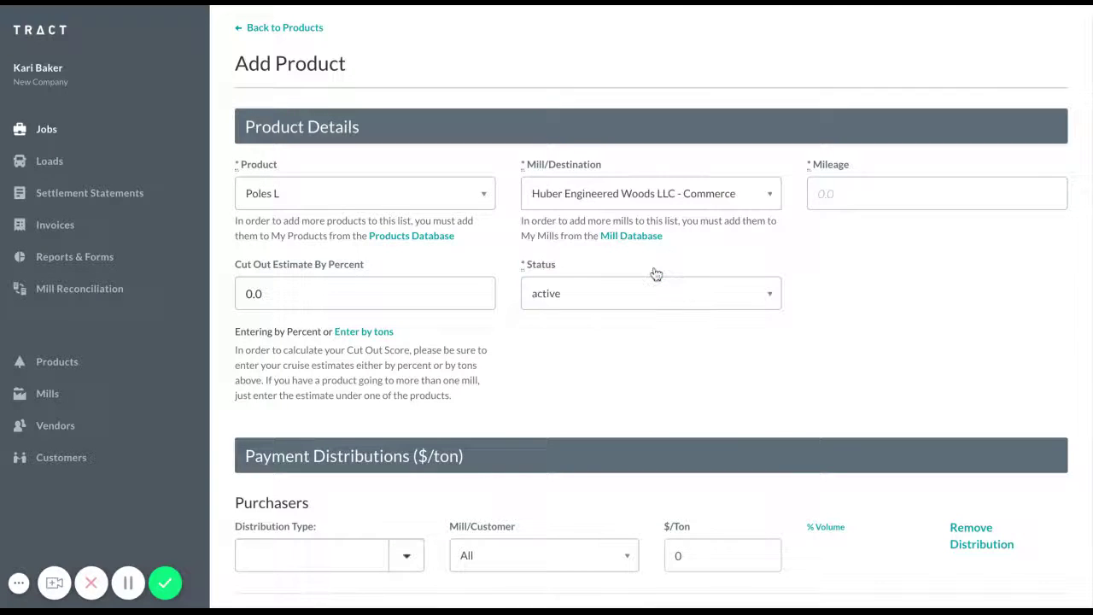
Set the new Poles L product's mileage to 20 and its cut out estimate to 10 percent
{"action": "left_click", "coordinate": [863, 195]}
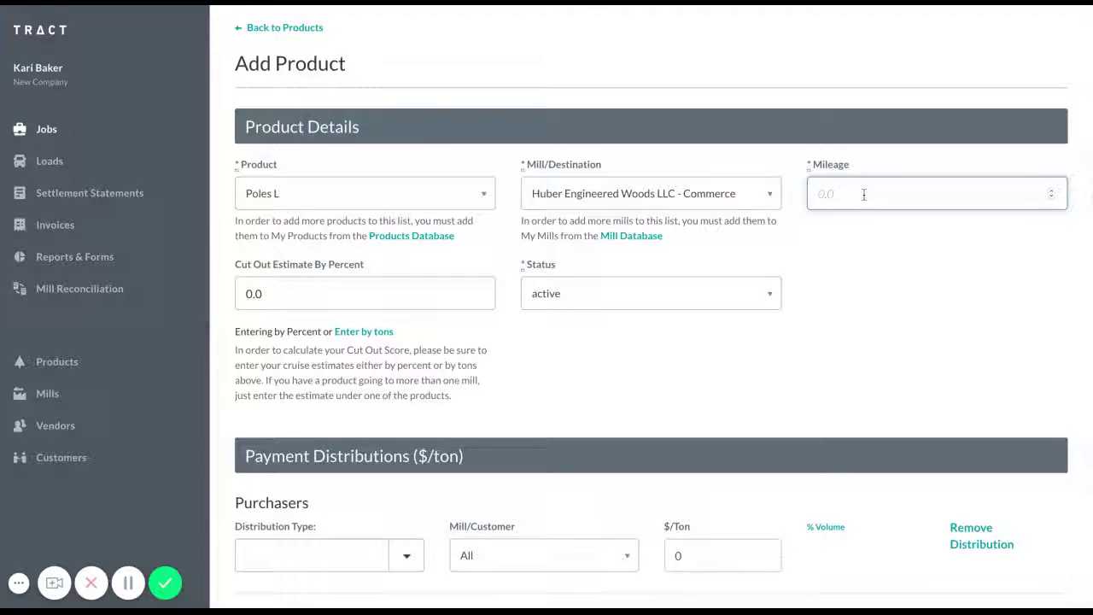
{"action": "type", "text": "20"}
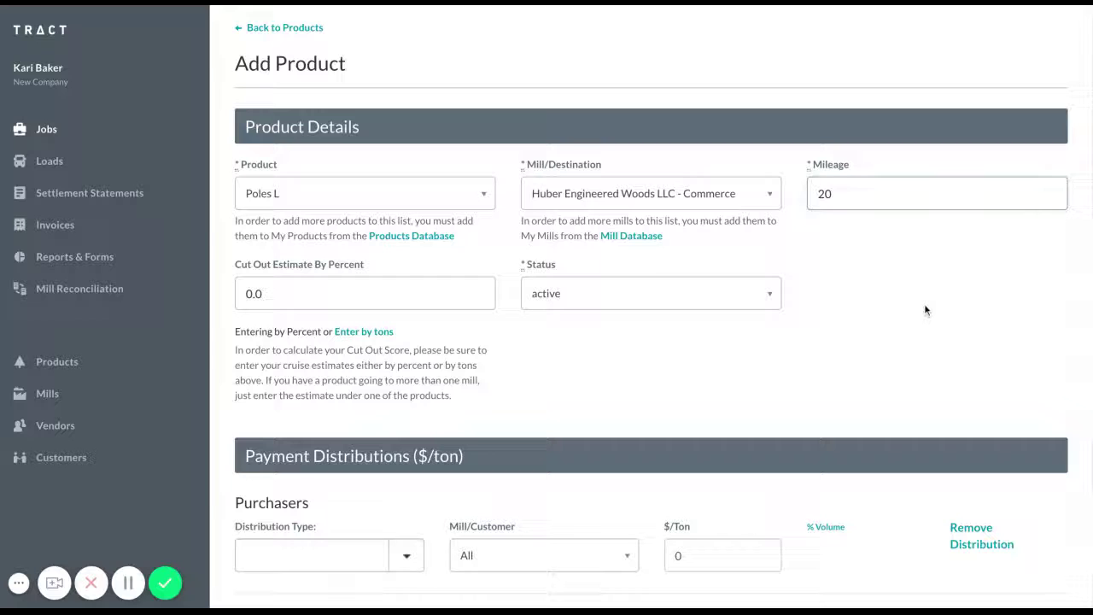
{"action": "left_click", "coordinate": [924, 303]}
{"action": "left_click", "coordinate": [247, 294]}
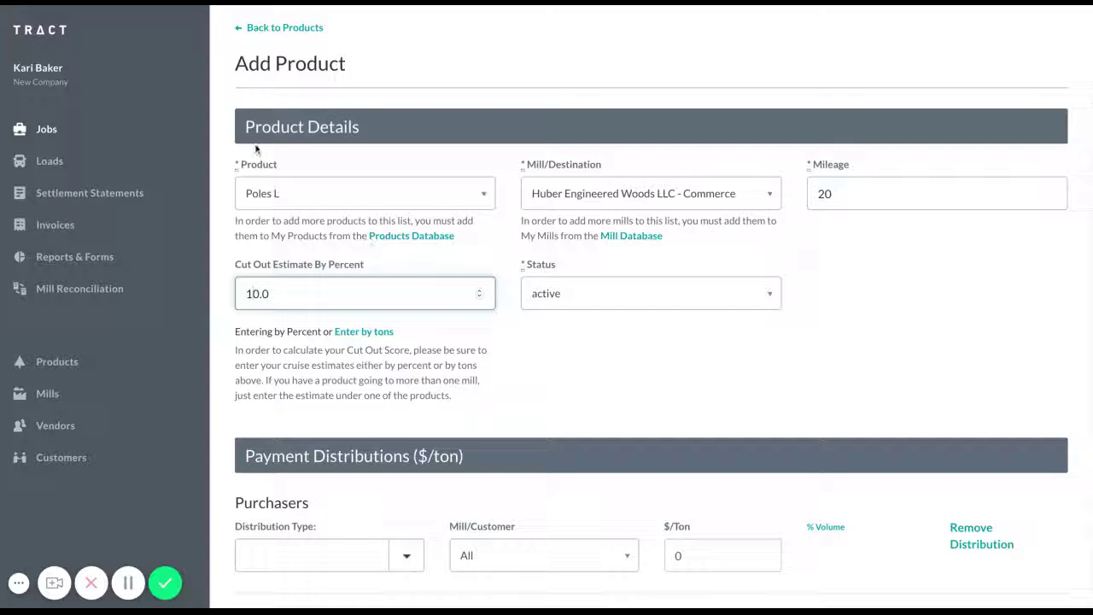
{"action": "left_click", "coordinate": [730, 322]}
Try the purchaser distribution types Mill and Customer and compare the mill or customer choices each one offers
{"action": "scroll", "coordinate": [702, 407], "scroll_direction": "down", "scroll_amount": 3}
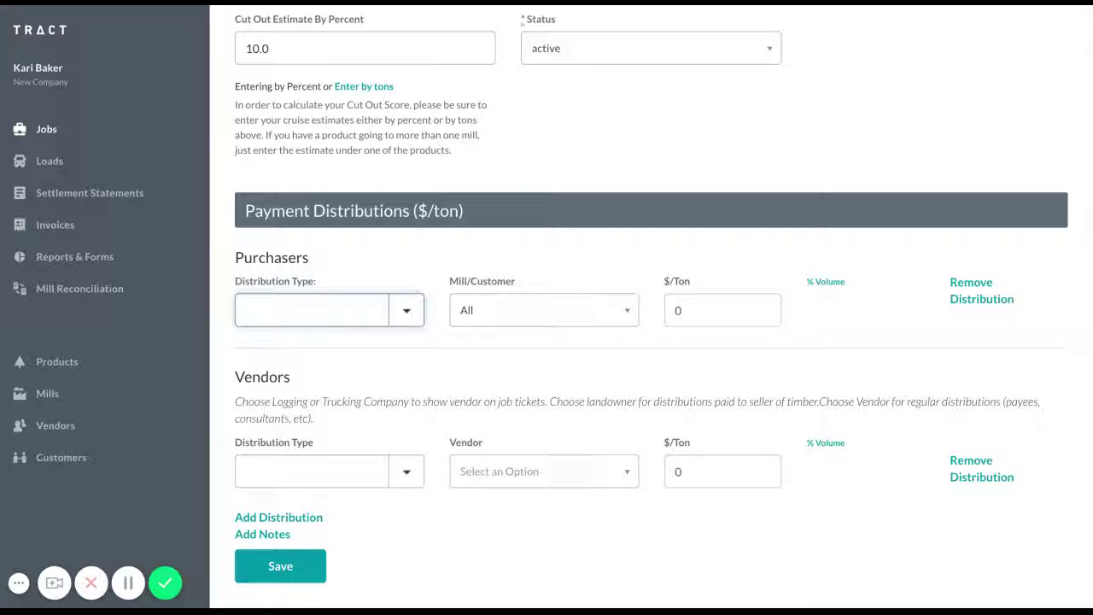
{"action": "key", "text": "m"}
{"action": "left_click", "coordinate": [625, 313]}
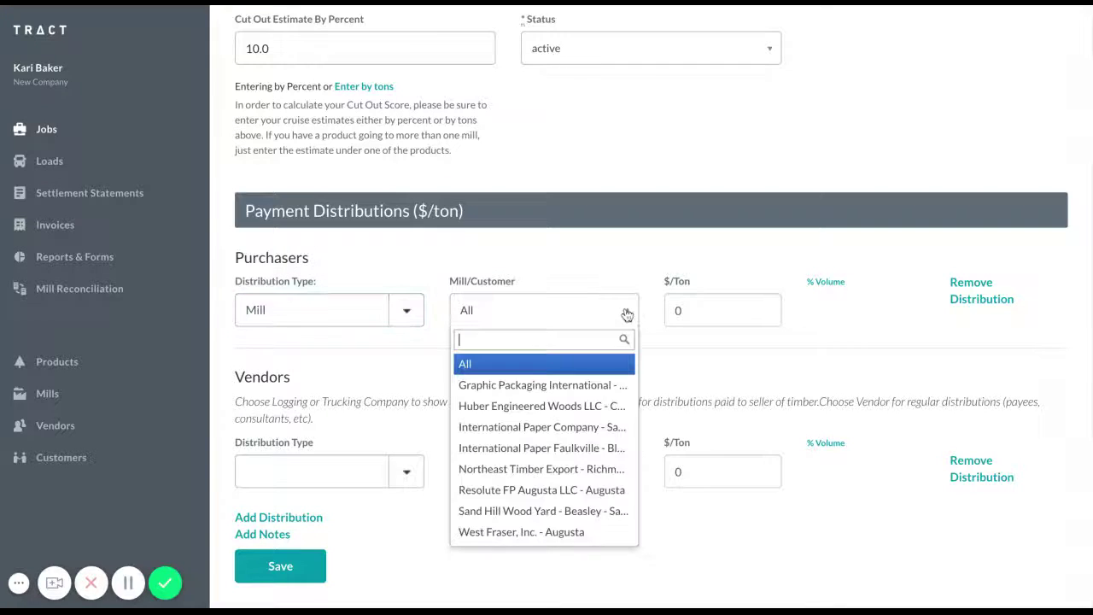
{"action": "left_click", "coordinate": [409, 311]}
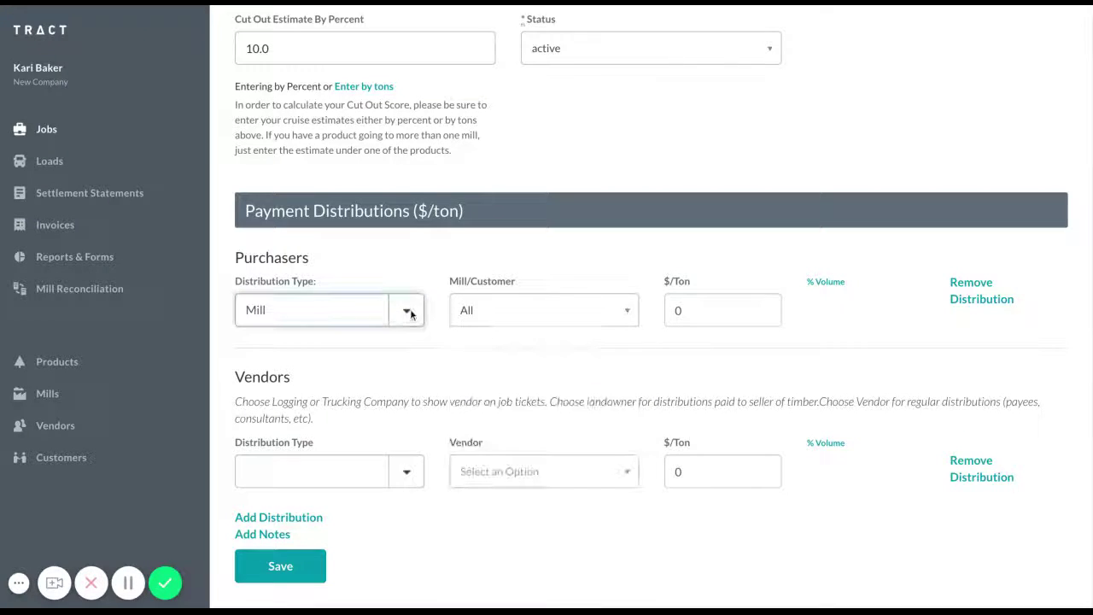
{"action": "key", "text": "c"}
{"action": "left_click", "coordinate": [627, 313]}
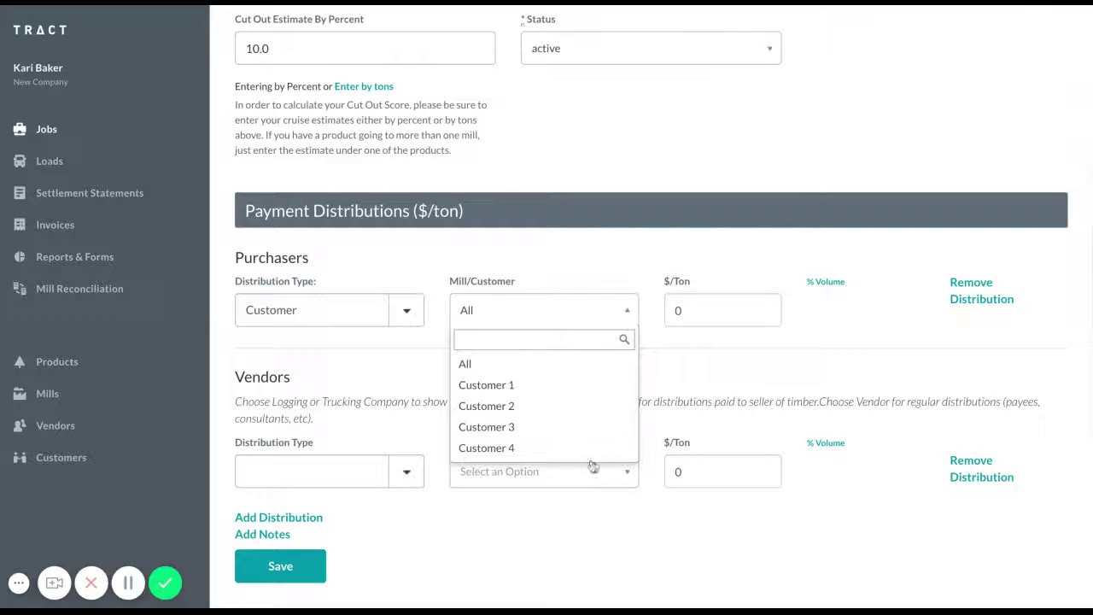
Set the purchaser distribution type to Mill with Graphic Packaging International as the mill
{"action": "left_click", "coordinate": [389, 317]}
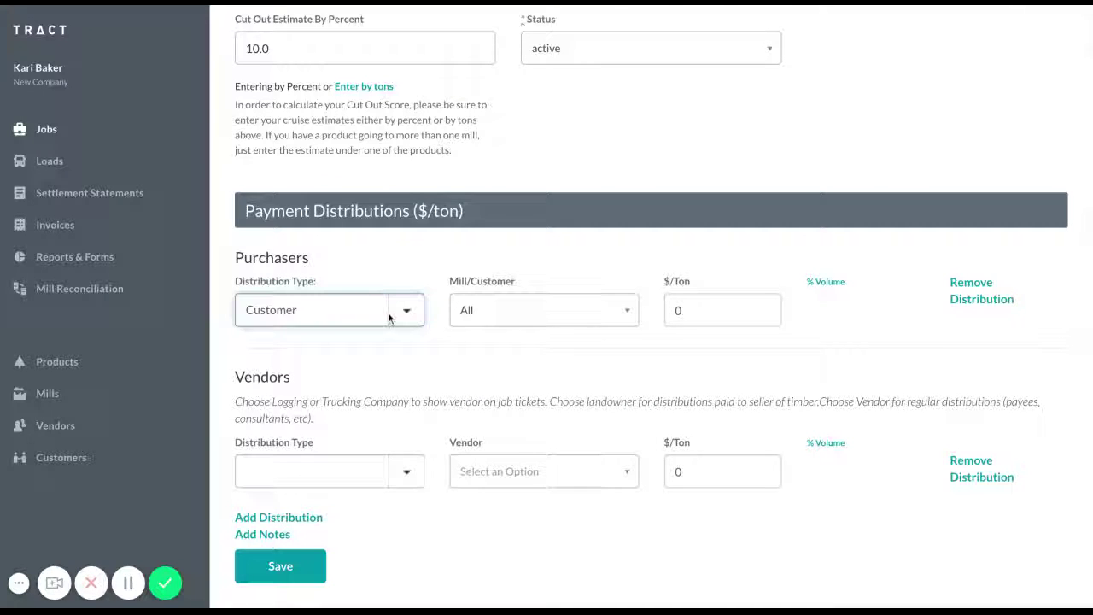
{"action": "key", "text": "m"}
{"action": "left_click", "coordinate": [628, 311]}
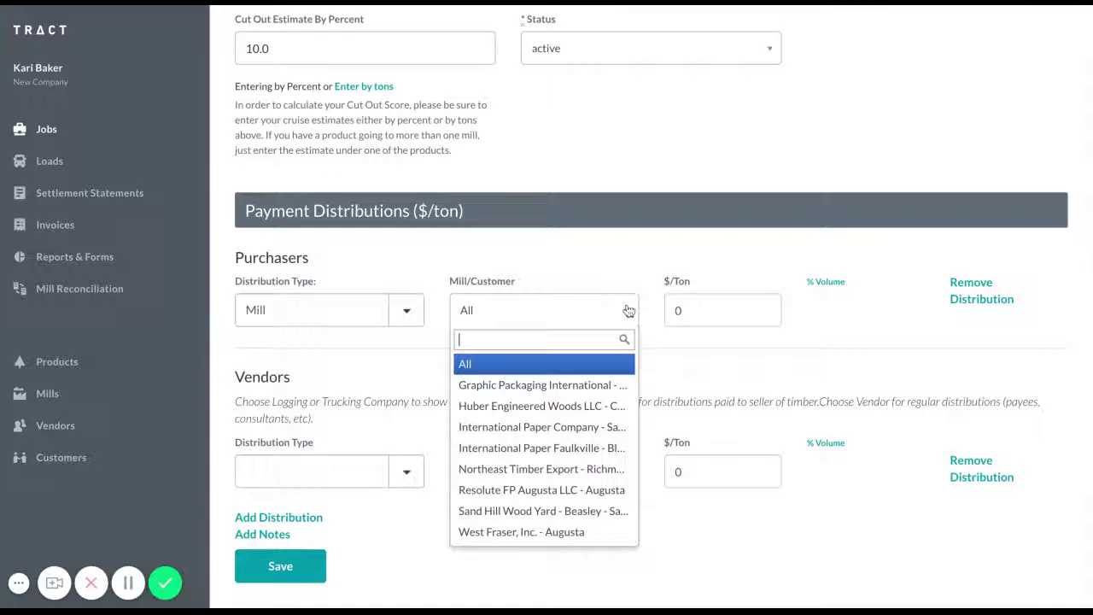
{"action": "left_click", "coordinate": [602, 392]}
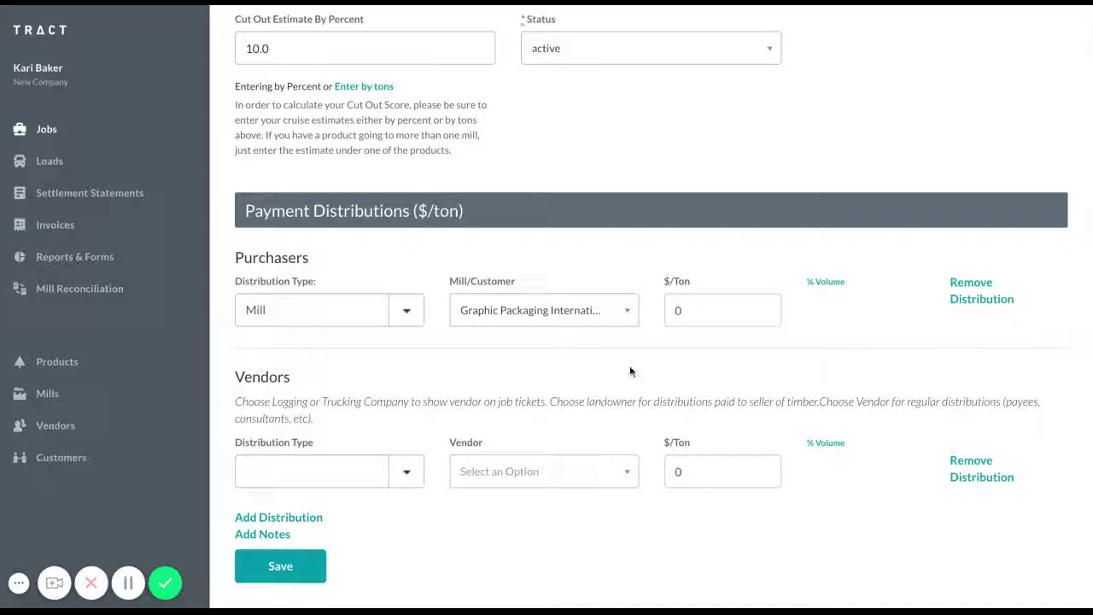
Set the rate of the Graphic Packaging International purchaser distribution to 60 $/ton
{"action": "left_click", "coordinate": [717, 313]}
{"action": "key", "text": "BackSpace"}
{"action": "type", "text": "6"}
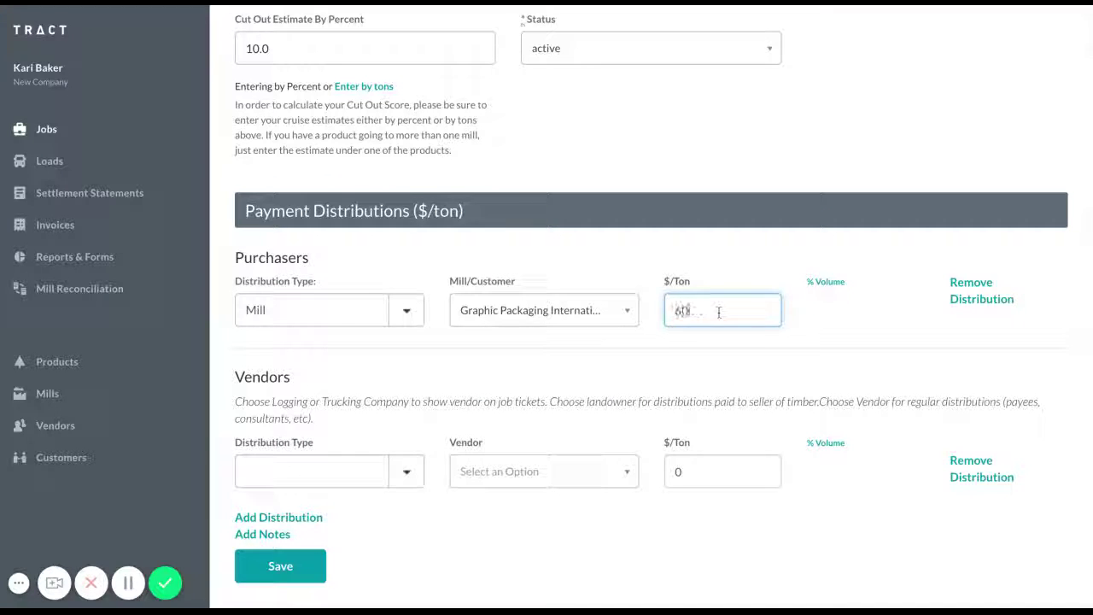
{"action": "type", "text": "0"}
{"action": "left_click", "coordinate": [741, 374]}
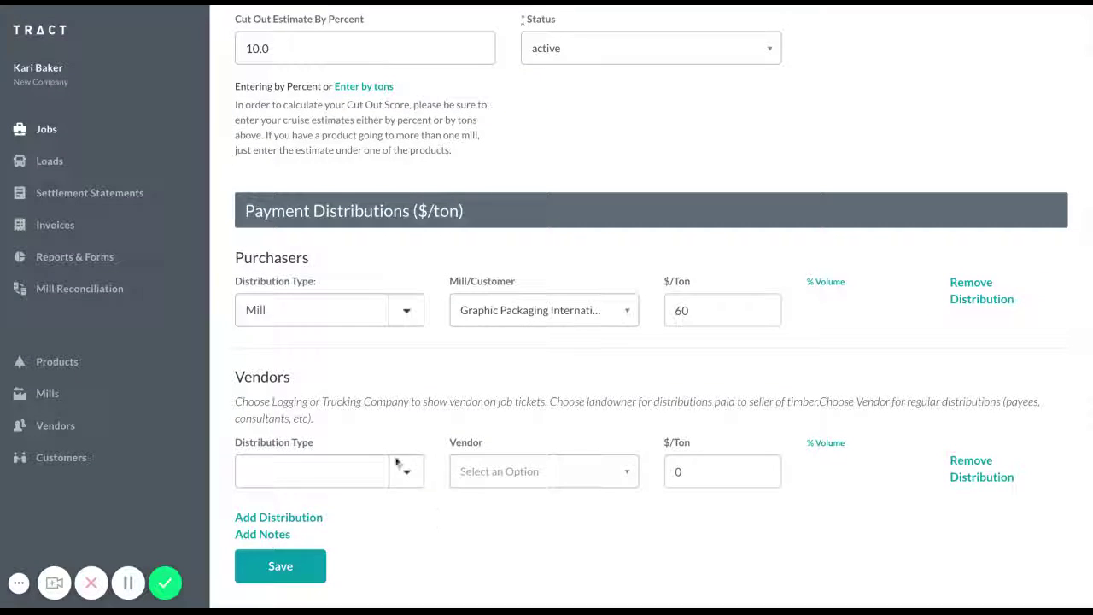
Set the first vendor distribution to type Trucking company with Trucker 1 at 1 $/mile/ton
{"action": "left_click", "coordinate": [414, 484]}
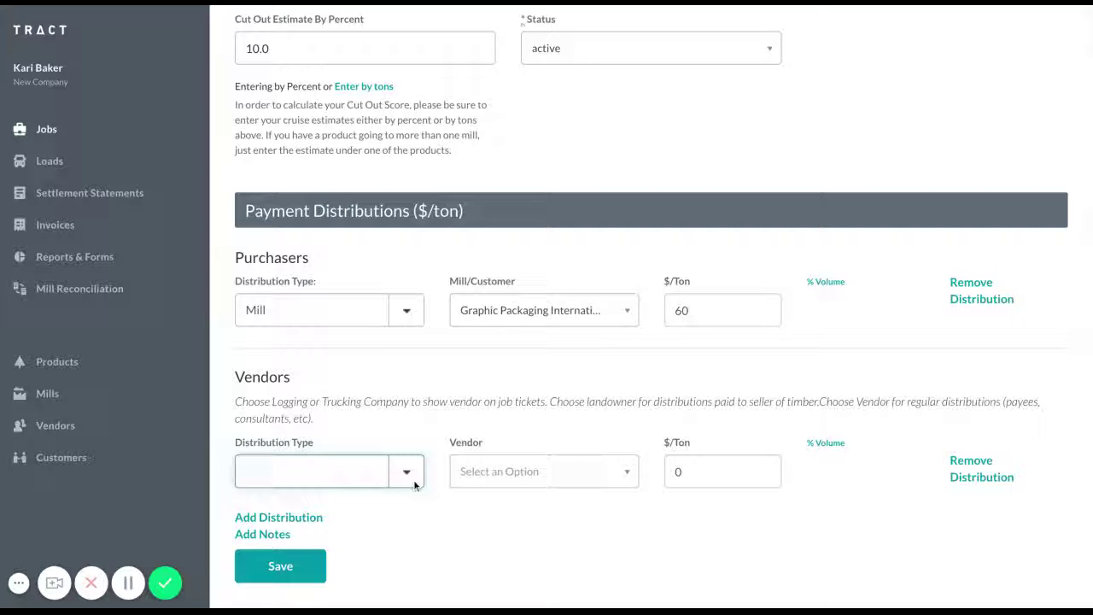
{"action": "left_click", "coordinate": [391, 504]}
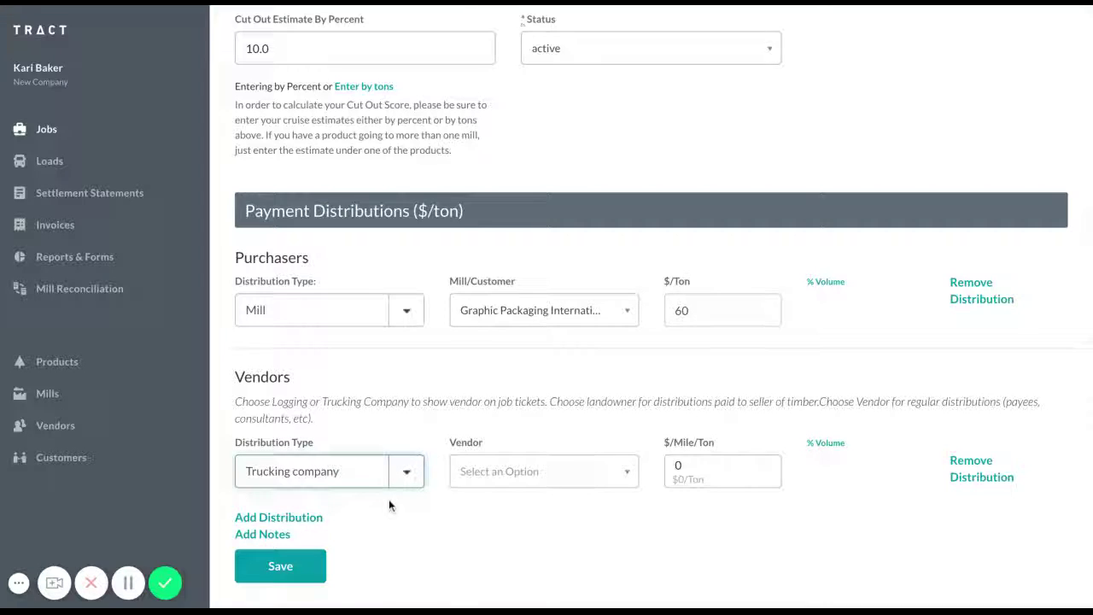
{"action": "left_click", "coordinate": [551, 478]}
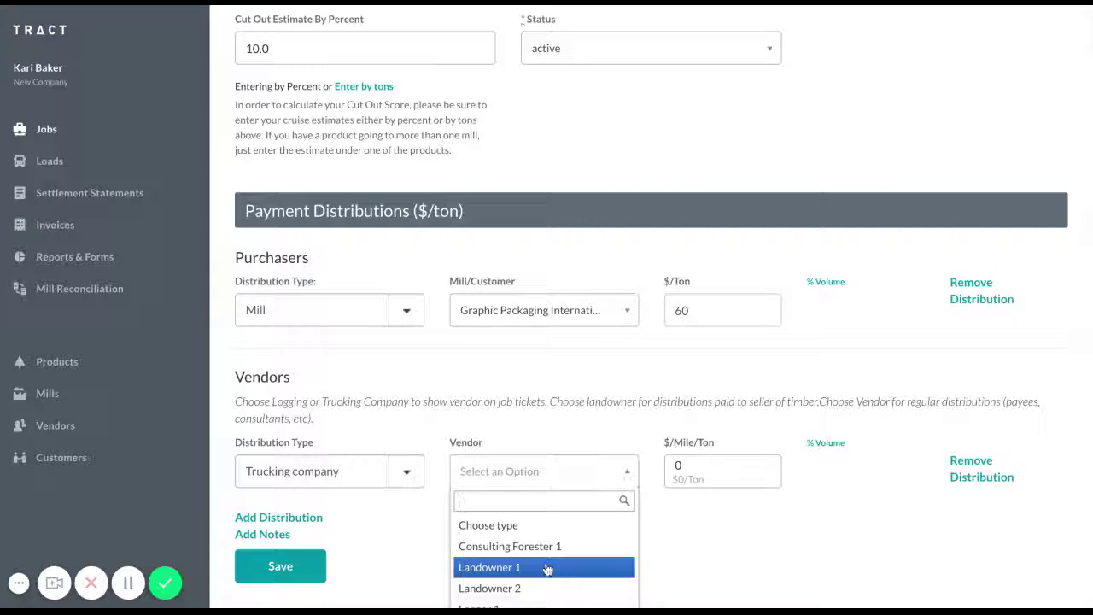
{"action": "scroll", "coordinate": [584, 472], "scroll_direction": "down", "scroll_amount": 2}
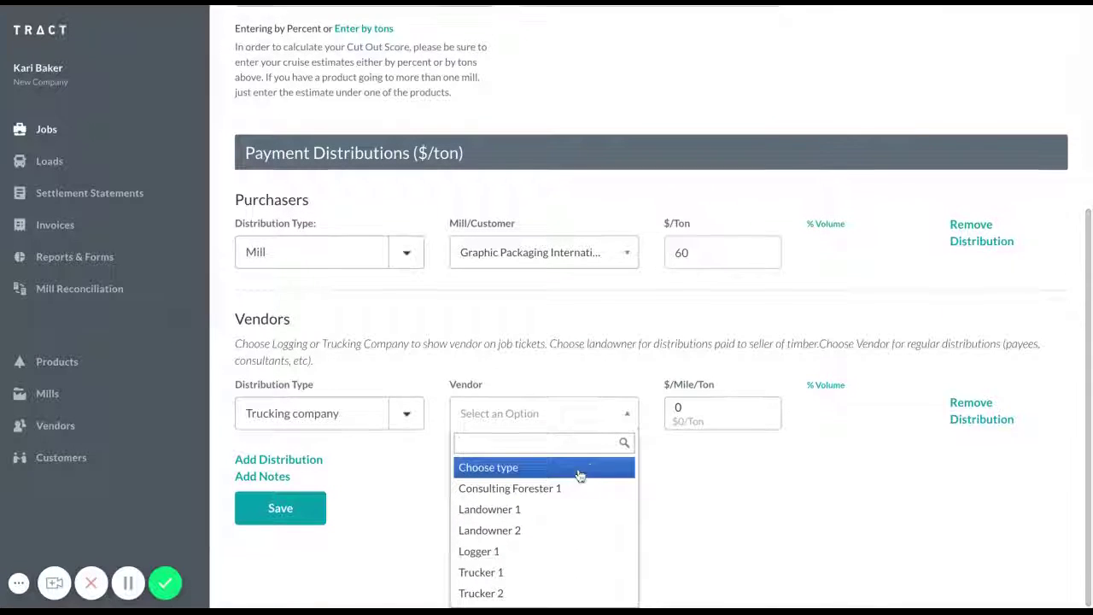
{"action": "left_click", "coordinate": [534, 573]}
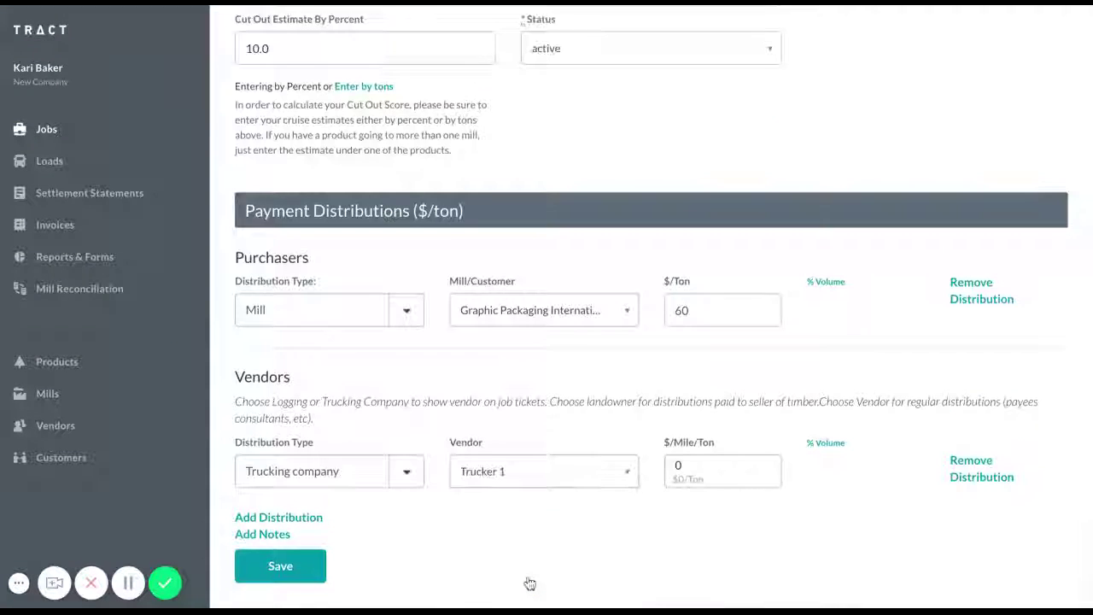
{"action": "left_click", "coordinate": [690, 461]}
{"action": "key", "text": "BackSpace"}
{"action": "type", "text": "1"}
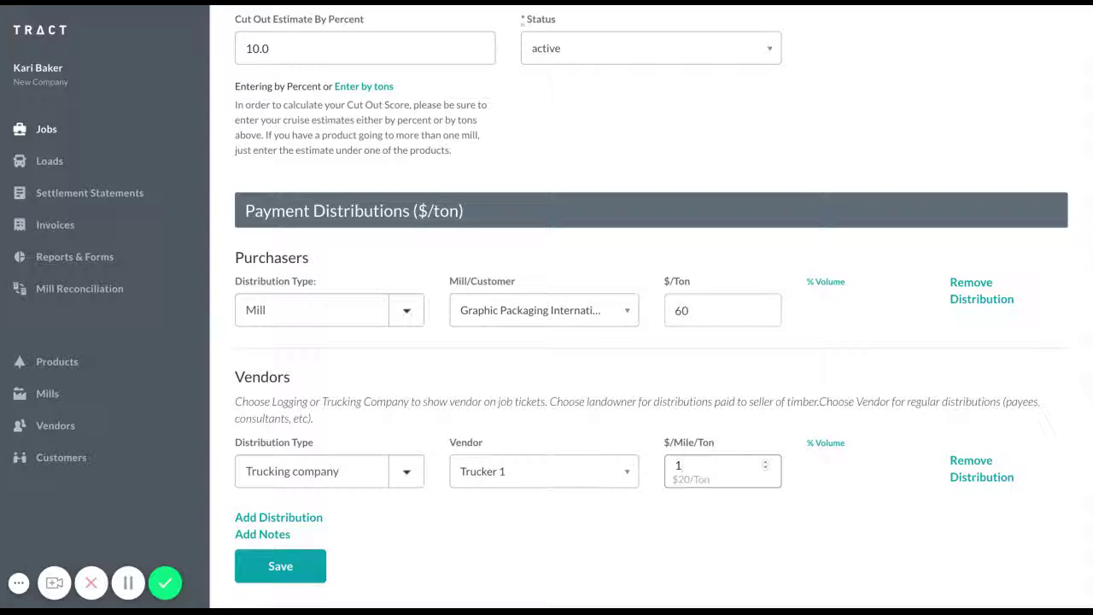
Add a vendor distribution of type Landowner for Landowner 1 at 25 $/ton
{"action": "left_click", "coordinate": [273, 517]}
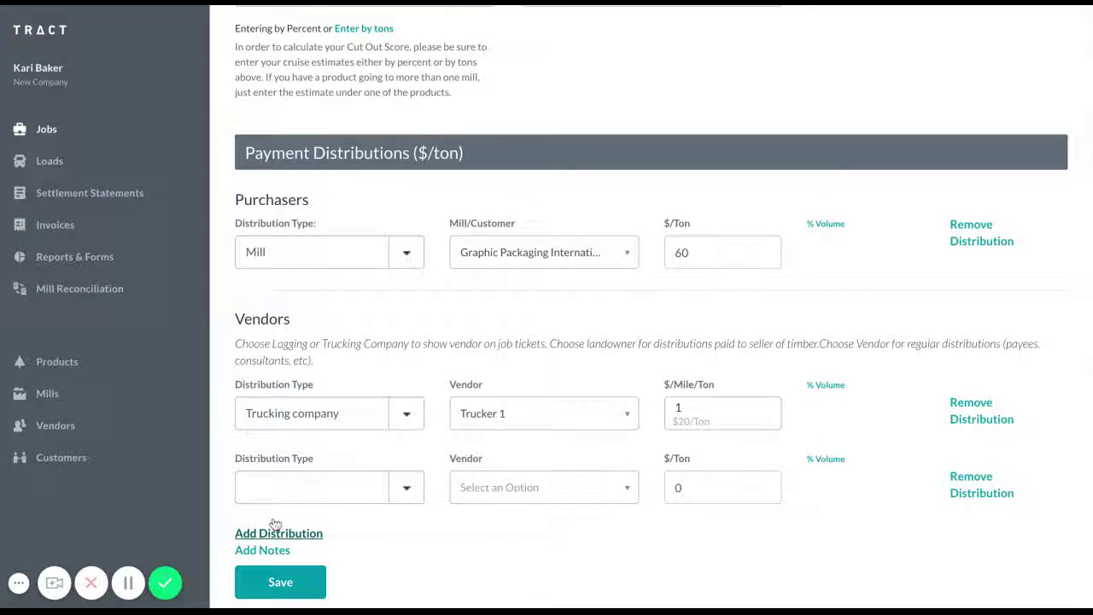
{"action": "left_click", "coordinate": [406, 488]}
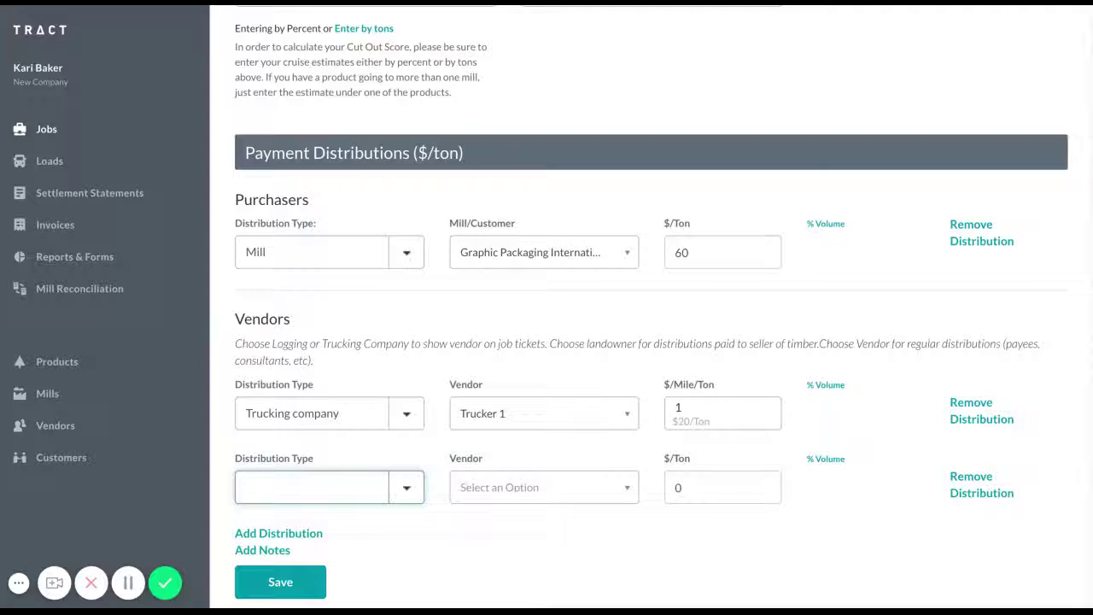
{"action": "left_click", "coordinate": [358, 555]}
{"action": "left_click", "coordinate": [567, 494]}
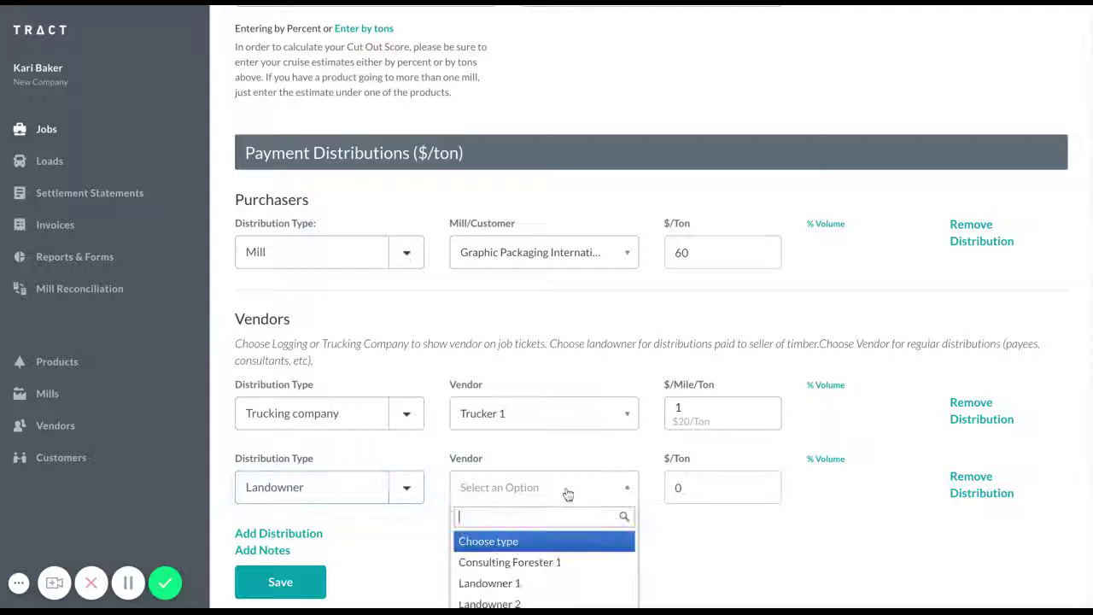
{"action": "scroll", "coordinate": [579, 512], "scroll_direction": "down", "scroll_amount": 1}
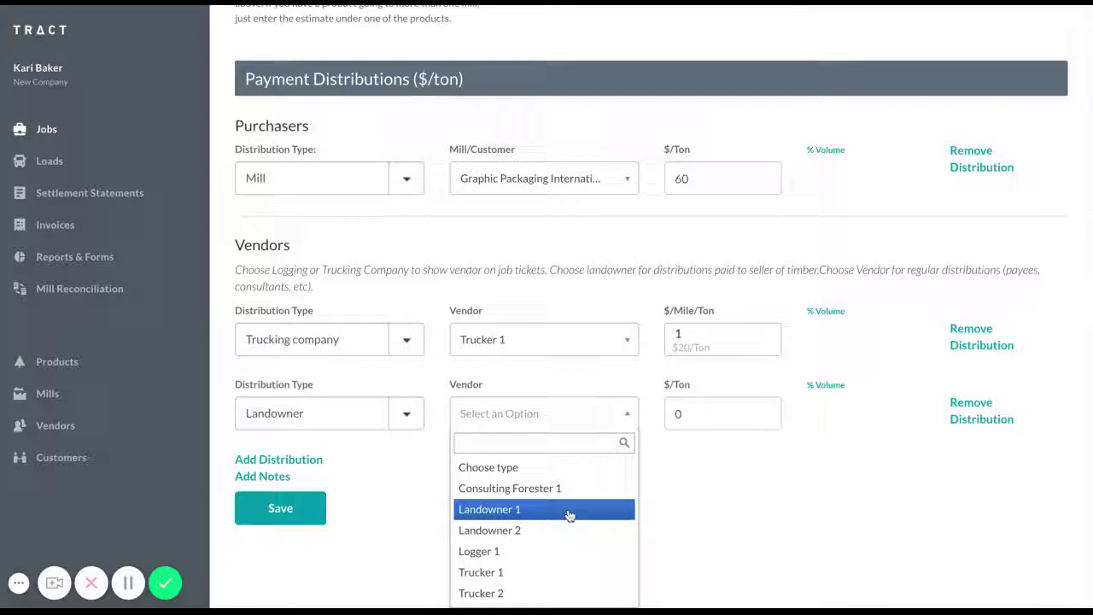
{"action": "left_click", "coordinate": [568, 510]}
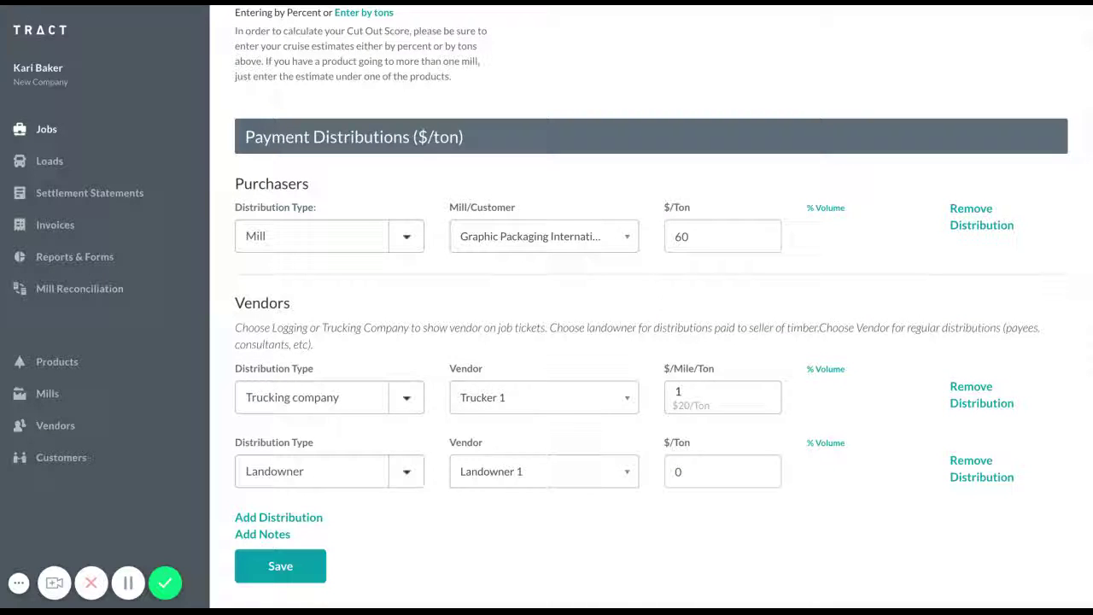
{"action": "key", "text": "BackSpace"}
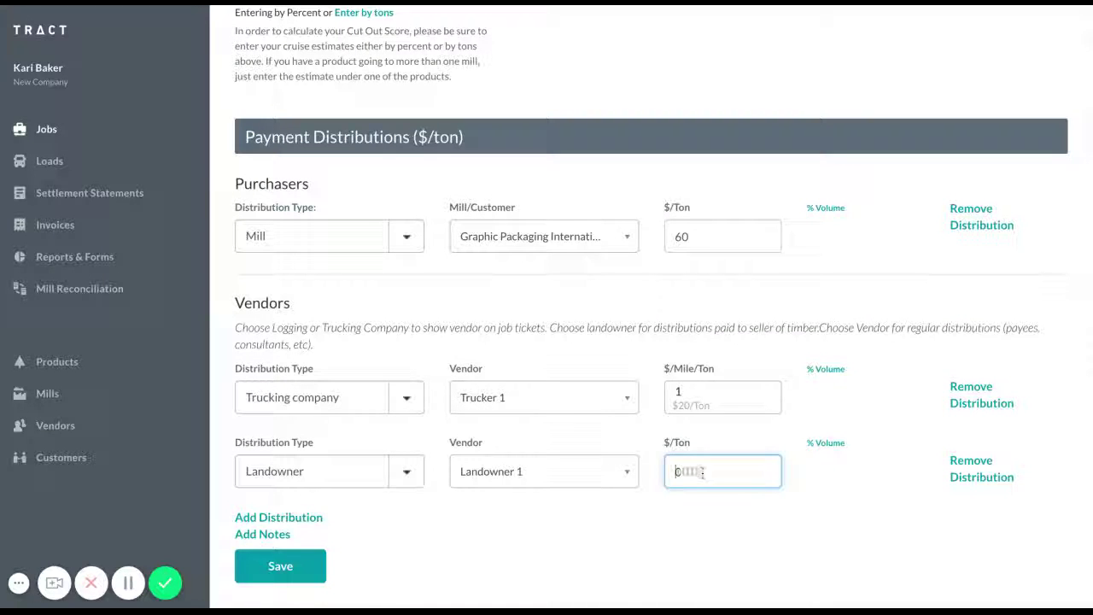
{"action": "type", "text": "25"}
{"action": "left_click", "coordinate": [692, 533]}
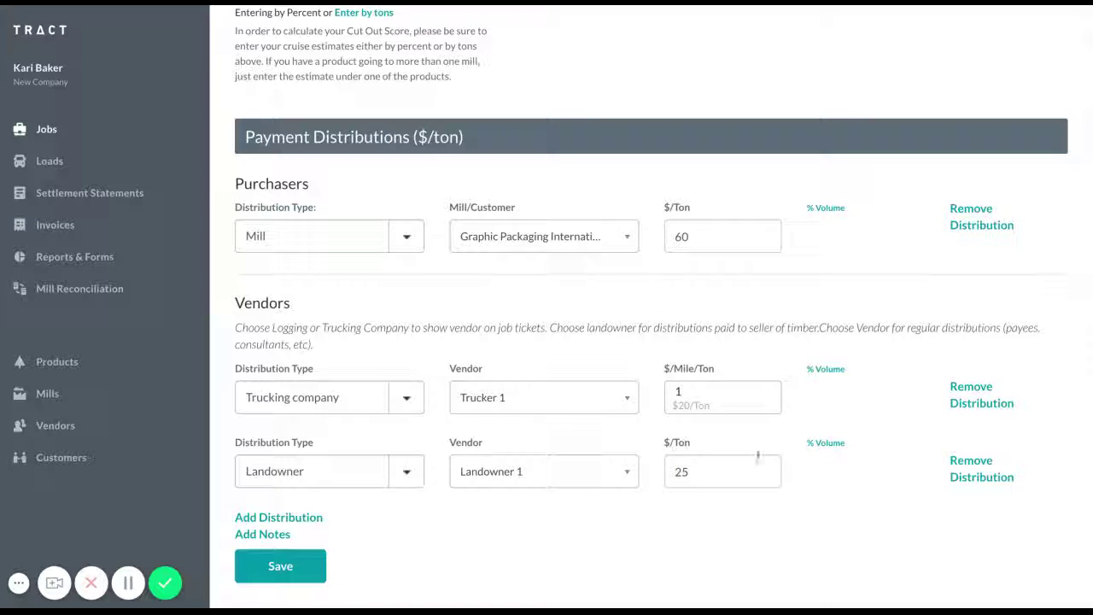
Add another vendor distribution of type Vendor for Consulting Forester 1 at 25 $/ton
{"action": "left_click", "coordinate": [256, 517]}
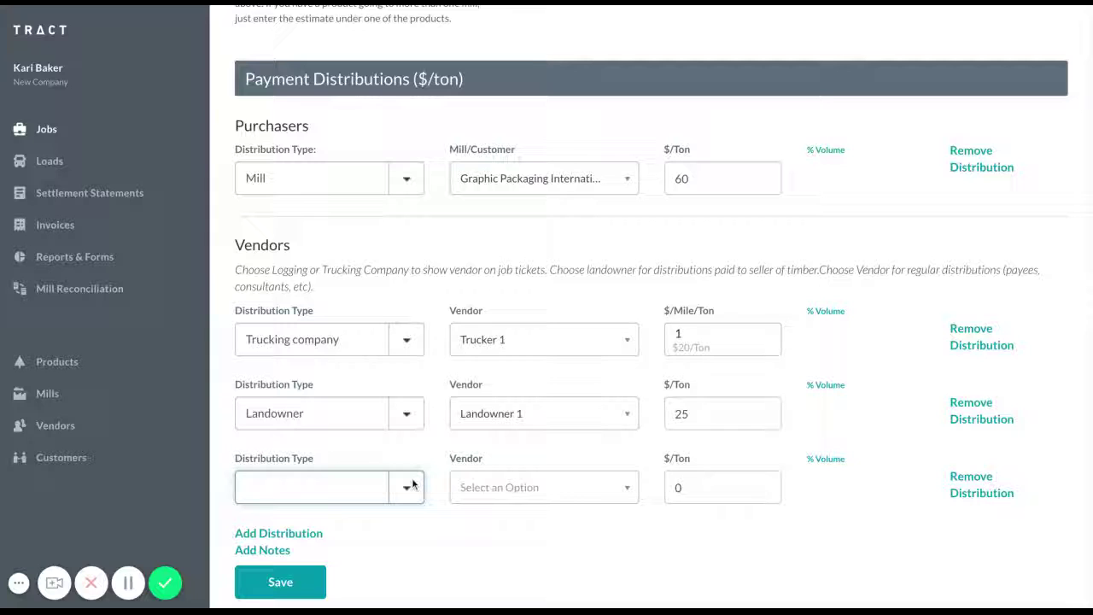
{"action": "left_click", "coordinate": [350, 541]}
{"action": "left_click", "coordinate": [586, 481]}
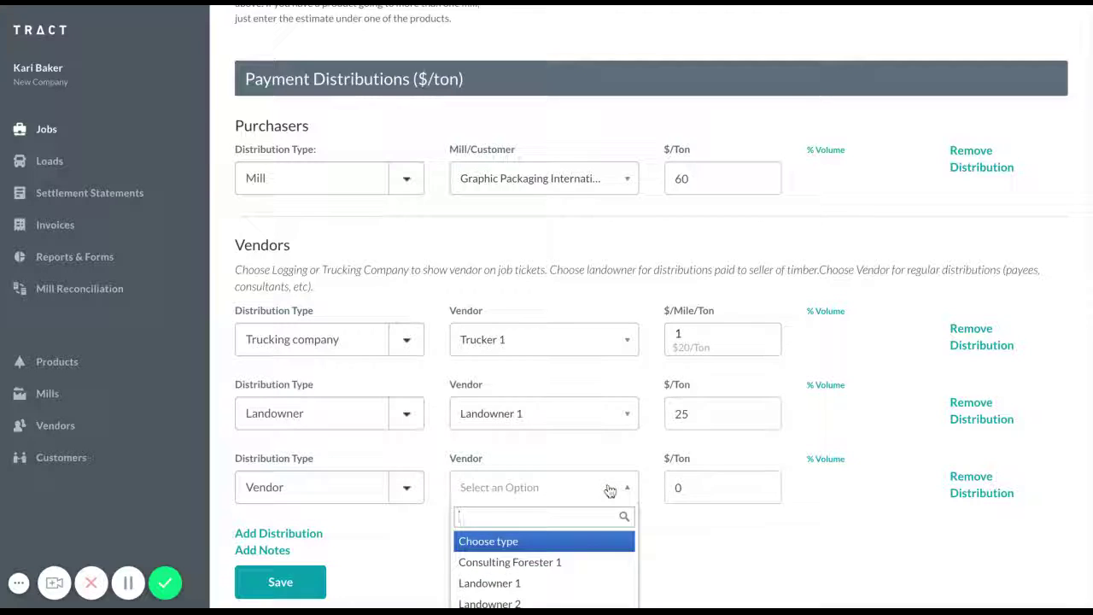
{"action": "left_click", "coordinate": [563, 559]}
{"action": "left_click", "coordinate": [712, 478]}
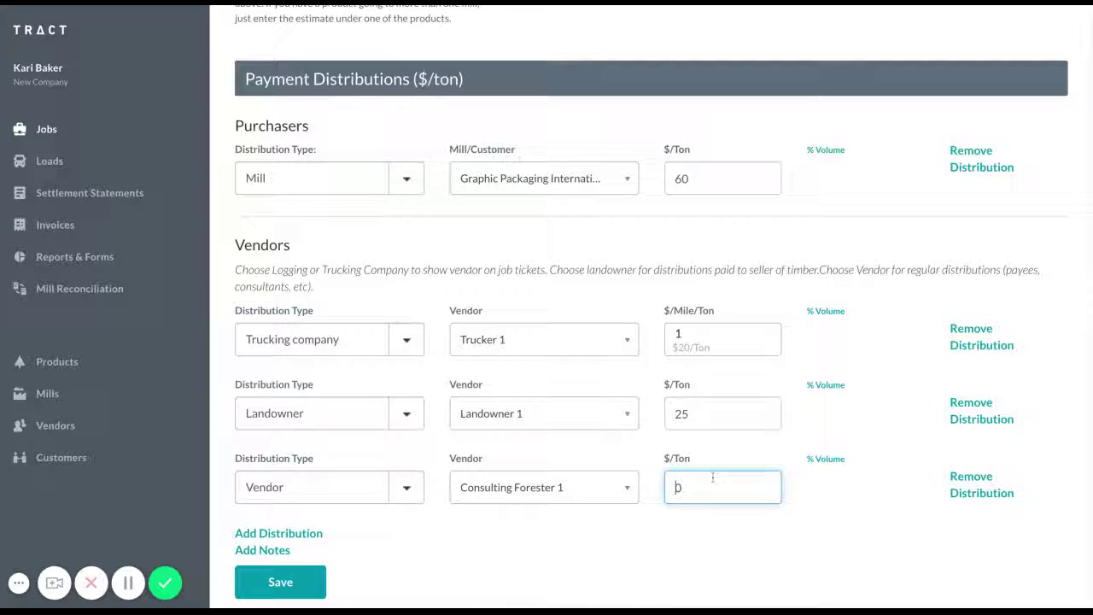
{"action": "key", "text": "BackSpace"}
{"action": "type", "text": "25"}
{"action": "left_click", "coordinate": [764, 552]}
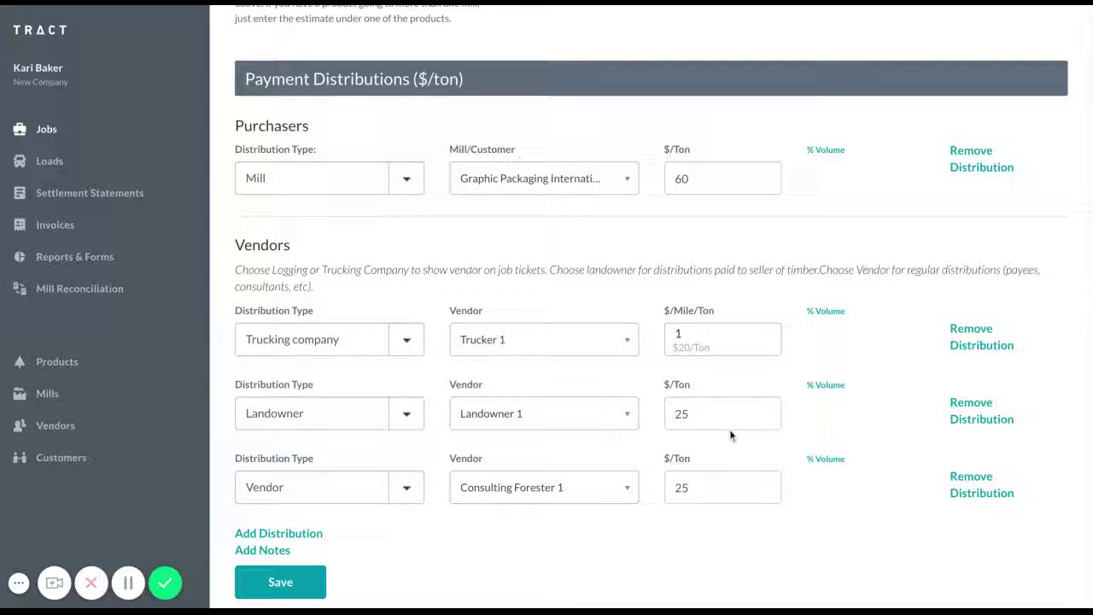
Add a volume percentage of 90 to the Landowner 1 distribution
{"action": "left_click", "coordinate": [824, 386]}
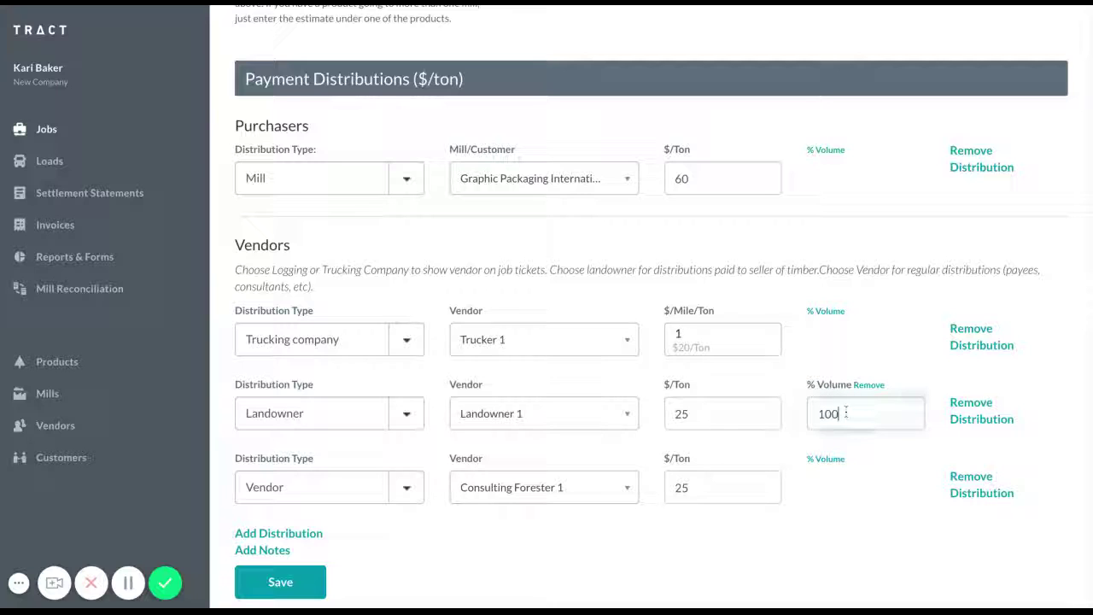
{"action": "left_click", "coordinate": [843, 413]}
{"action": "key", "text": "BackSpace"}
{"action": "key", "text": "BackSpace"}
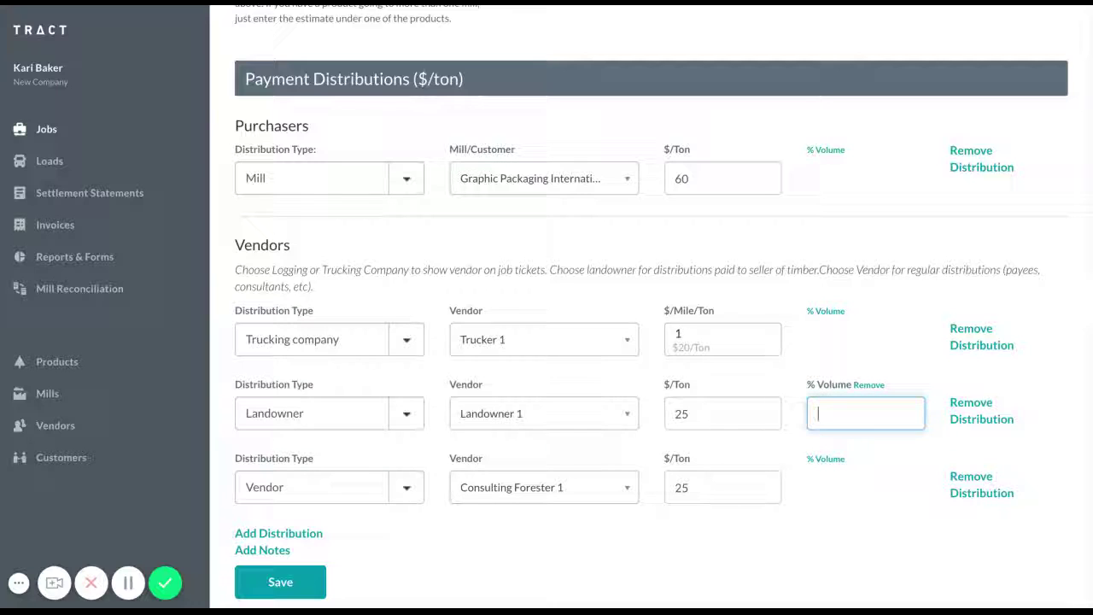
{"action": "type", "text": "90"}
Add a volume percentage of 10 to the Consulting Forester 1 distribution and save the product
{"action": "left_click", "coordinate": [828, 463]}
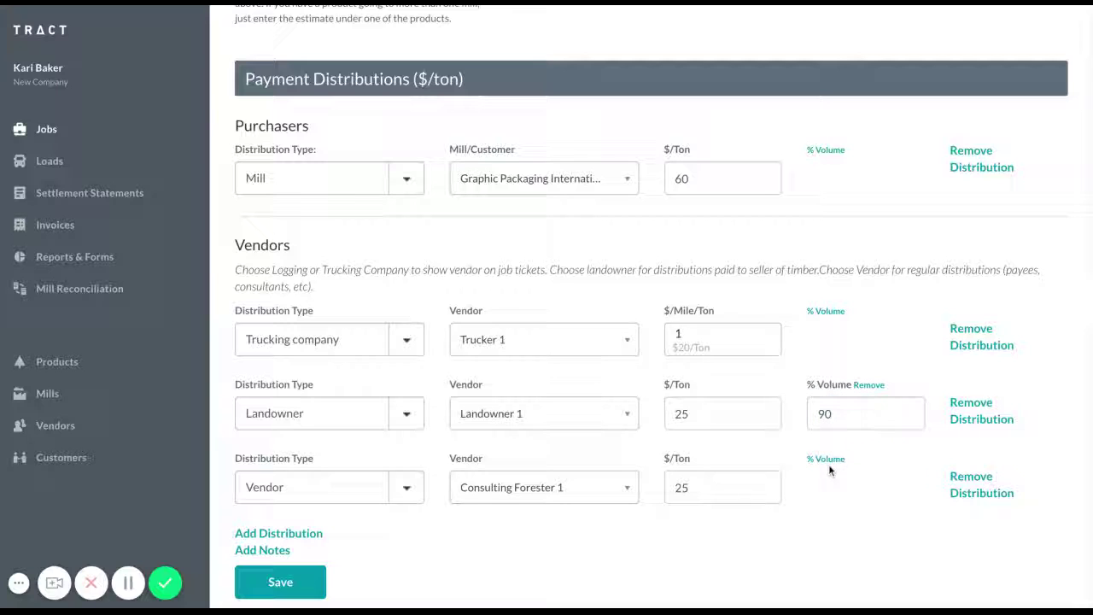
{"action": "left_click", "coordinate": [854, 489]}
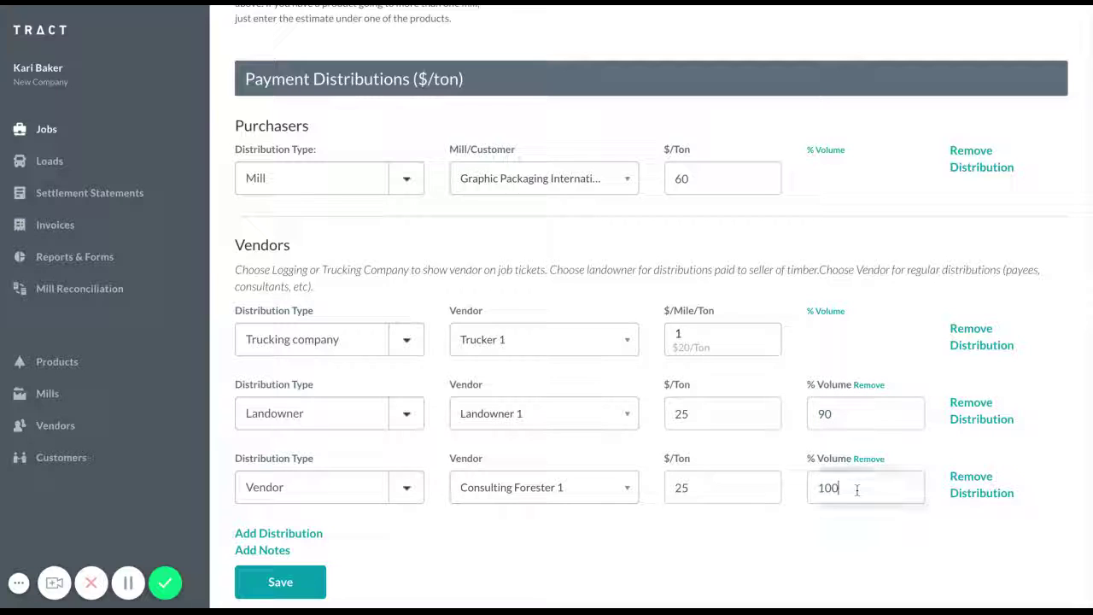
{"action": "key", "text": "BackSpace"}
{"action": "left_click", "coordinate": [834, 537]}
{"action": "scroll", "coordinate": [365, 552], "scroll_direction": "down", "scroll_amount": 1}
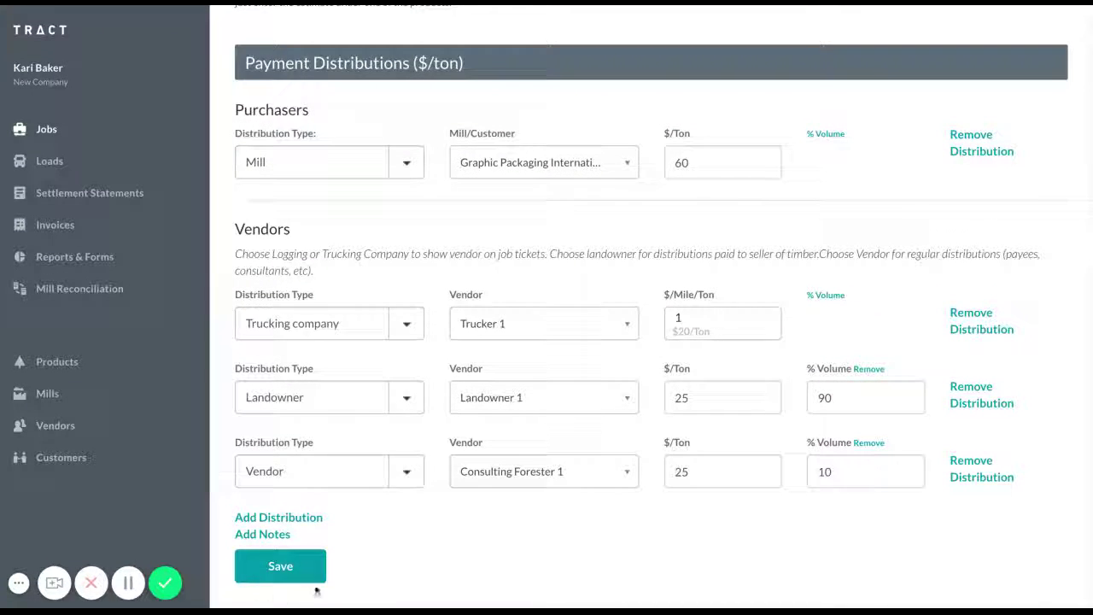
{"action": "left_click", "coordinate": [293, 573]}
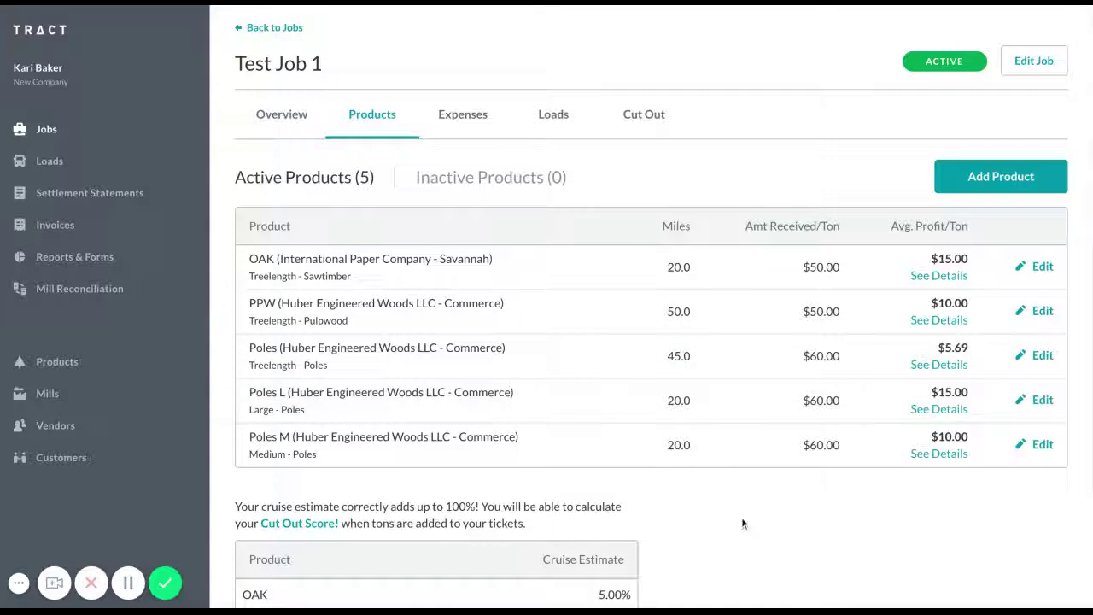
Review Test Job 1's product cruise estimates and start a new expense/credit entry for the job
{"action": "scroll", "coordinate": [741, 516], "scroll_direction": "down", "scroll_amount": 3}
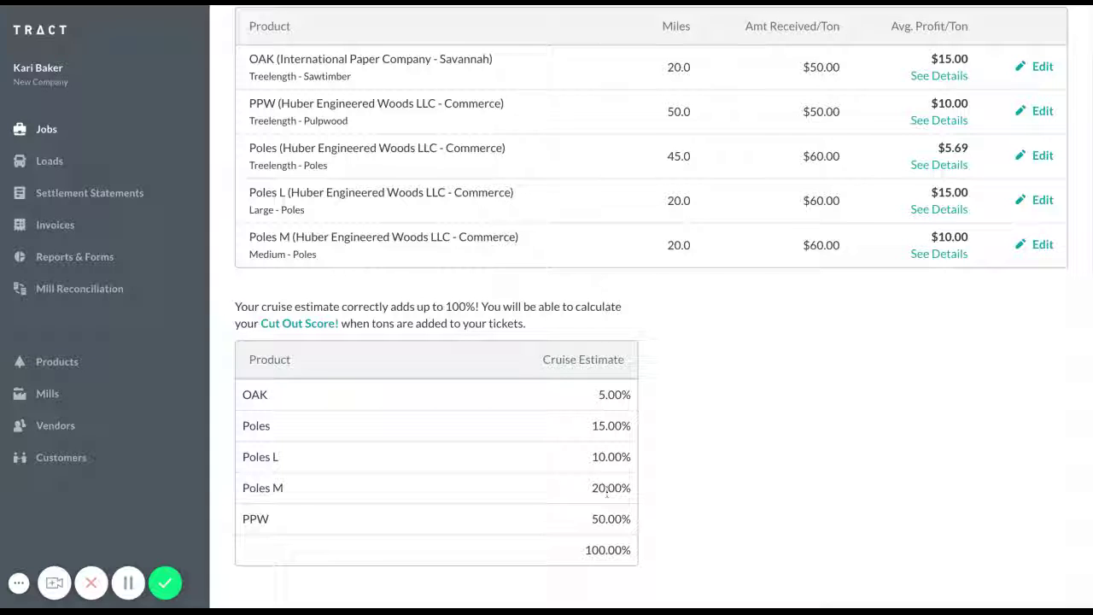
{"action": "scroll", "coordinate": [871, 485], "scroll_direction": "up", "scroll_amount": 2}
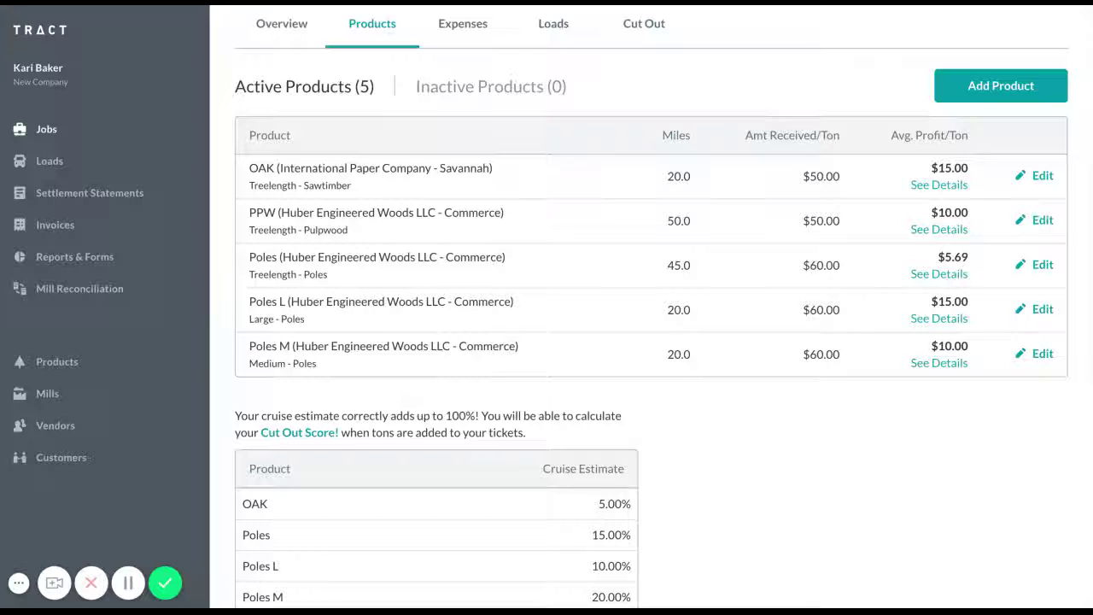
{"action": "scroll", "coordinate": [648, 342], "scroll_direction": "up", "scroll_amount": 1}
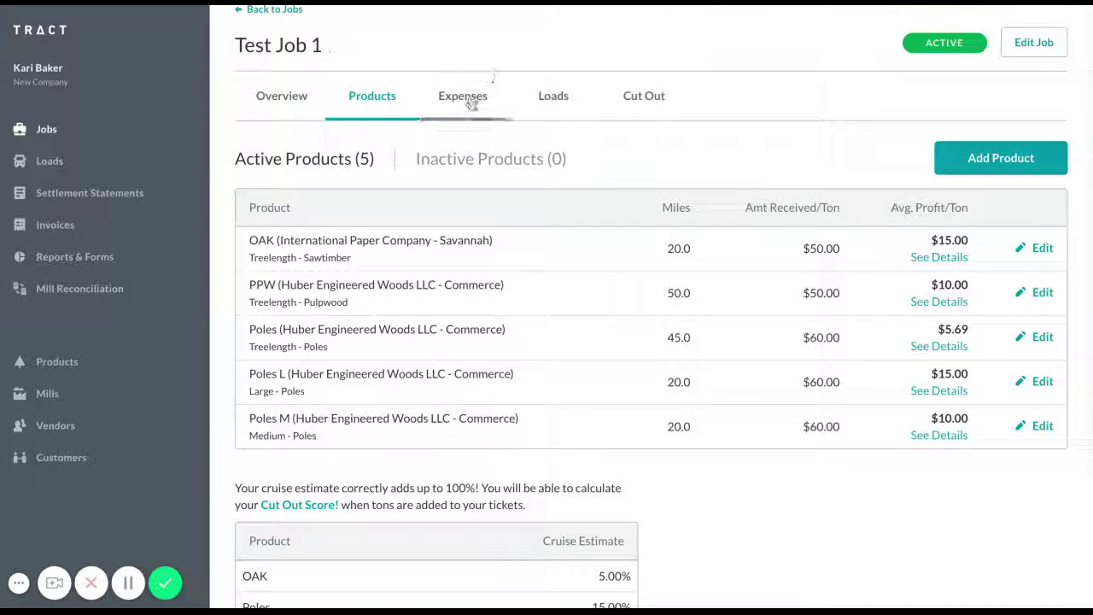
{"action": "left_click", "coordinate": [471, 103]}
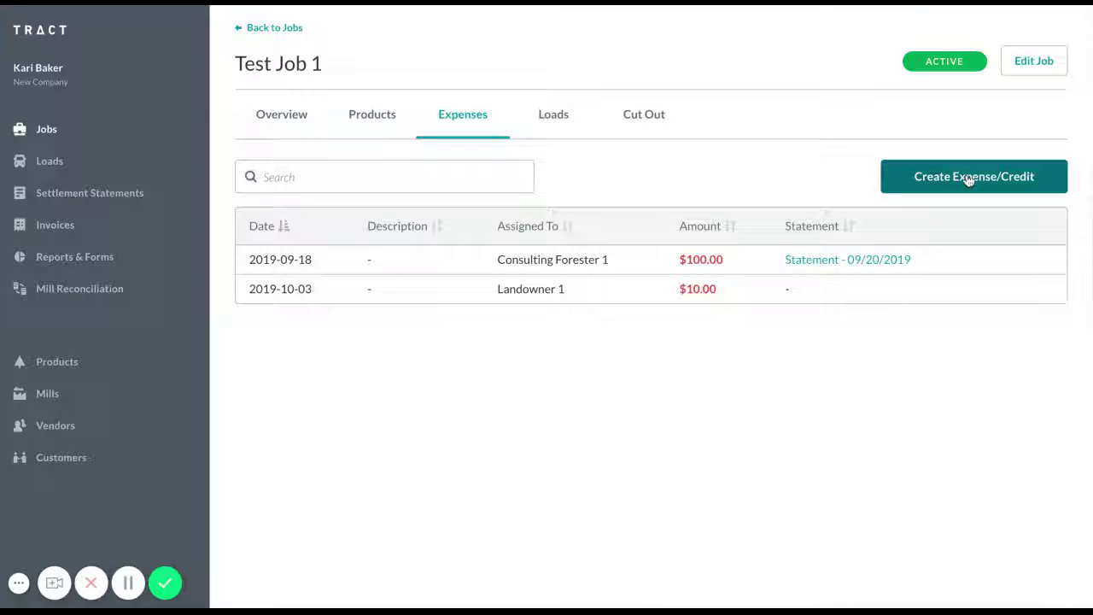
{"action": "left_click", "coordinate": [968, 178]}
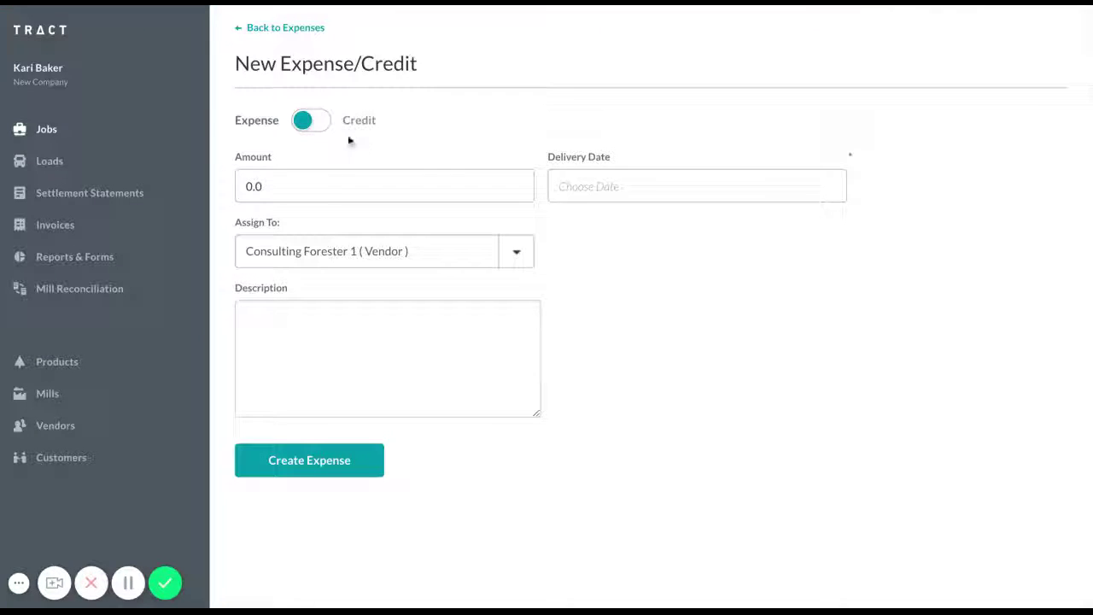
Fill in the entry as an expense of 100 with delivery date 09/26/2019, assigned to Landowner 1 (Vendor)
{"action": "left_click", "coordinate": [318, 123]}
{"action": "left_click", "coordinate": [299, 126]}
{"action": "left_click", "coordinate": [392, 189]}
{"action": "type", "text": "10"}
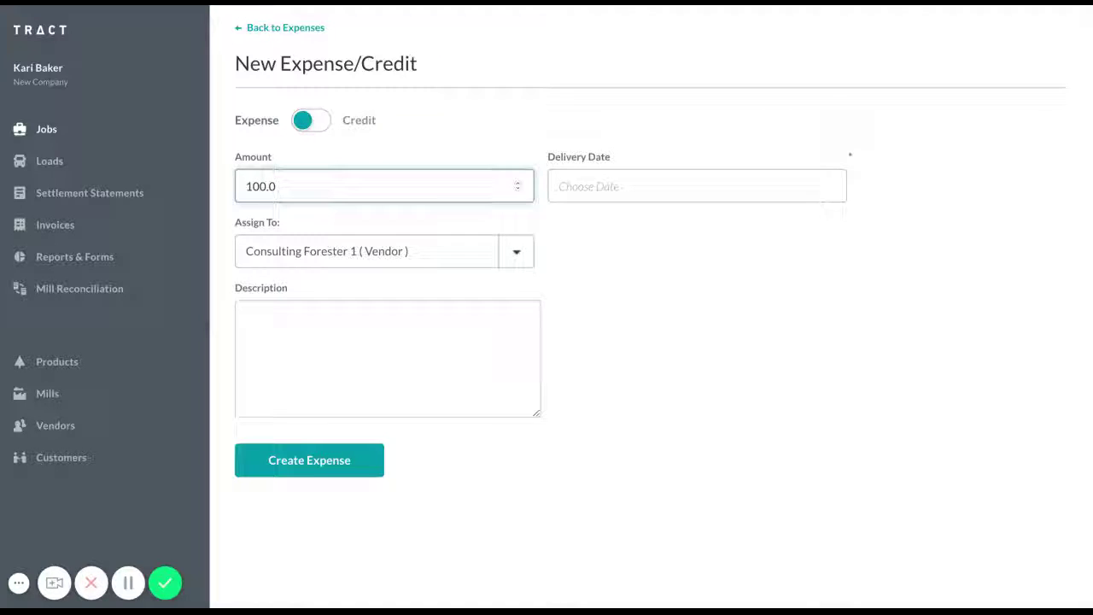
{"action": "left_click", "coordinate": [649, 193]}
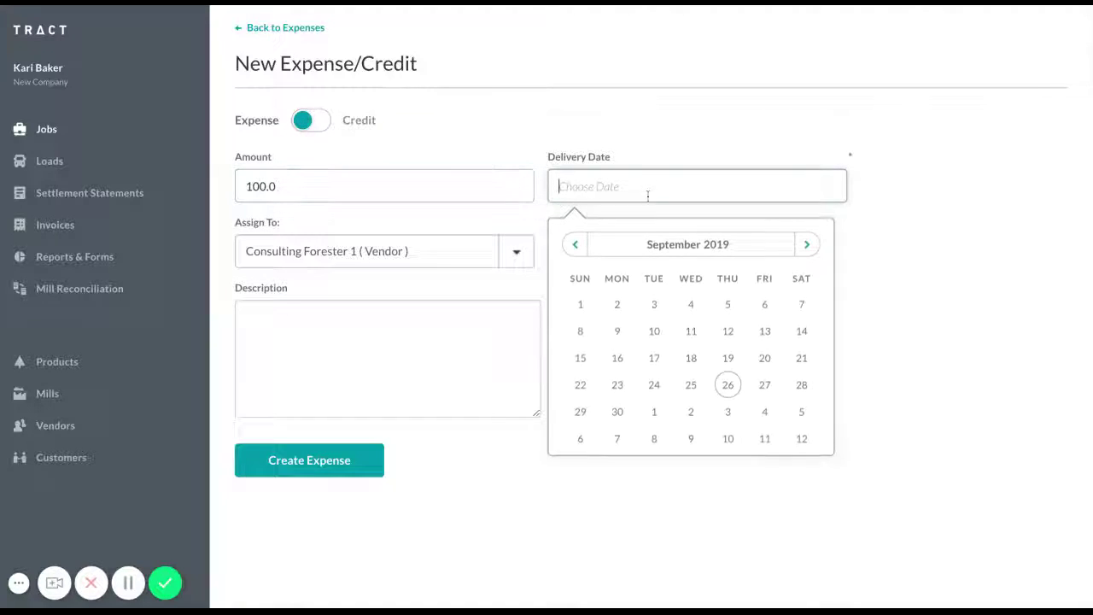
{"action": "left_click", "coordinate": [728, 385]}
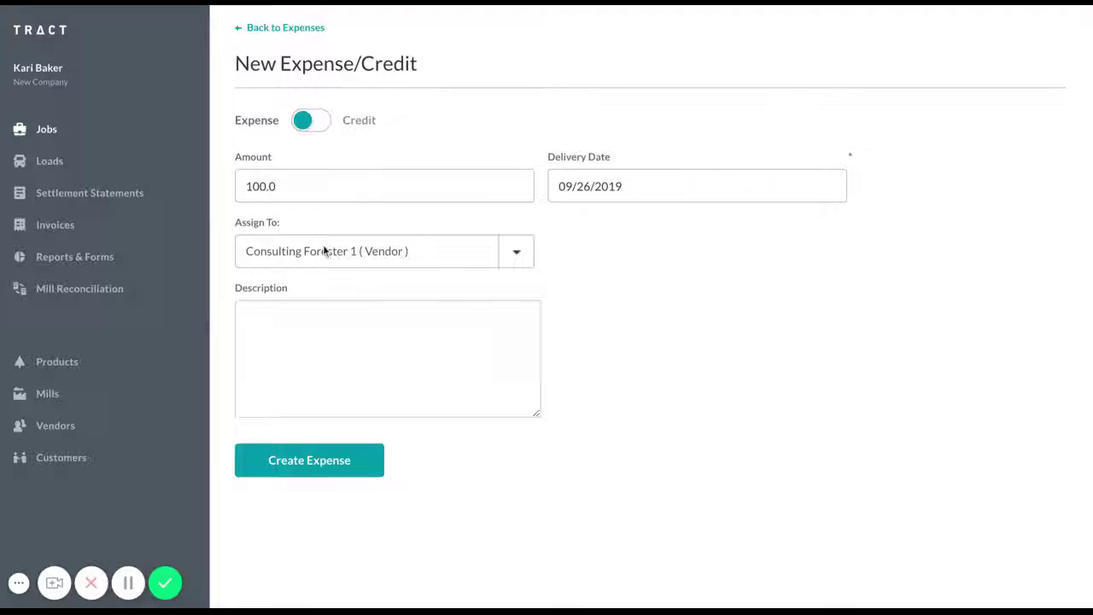
{"action": "left_click", "coordinate": [516, 256]}
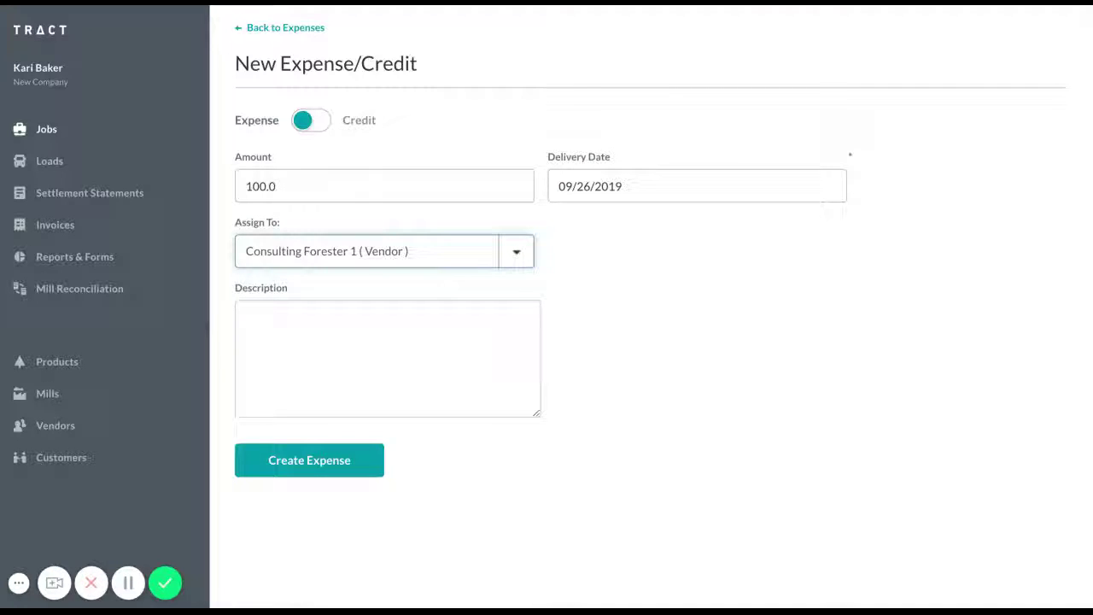
{"action": "left_click", "coordinate": [453, 270]}
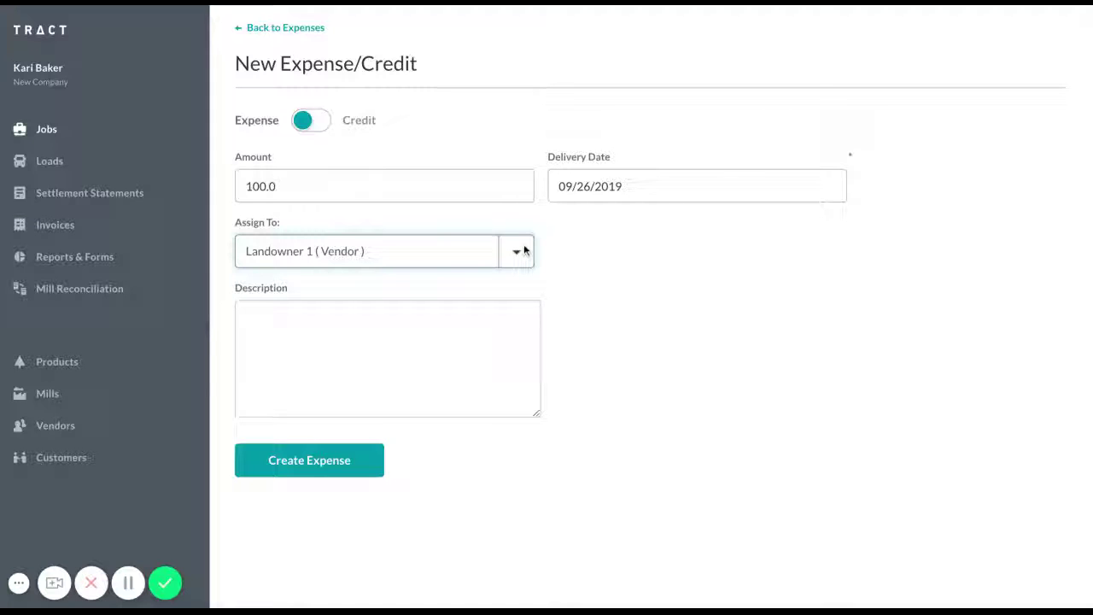
Reassign the expense entry to Logger 1 and create the expense
{"action": "key", "text": "Down"}
{"action": "left_click", "coordinate": [323, 471]}
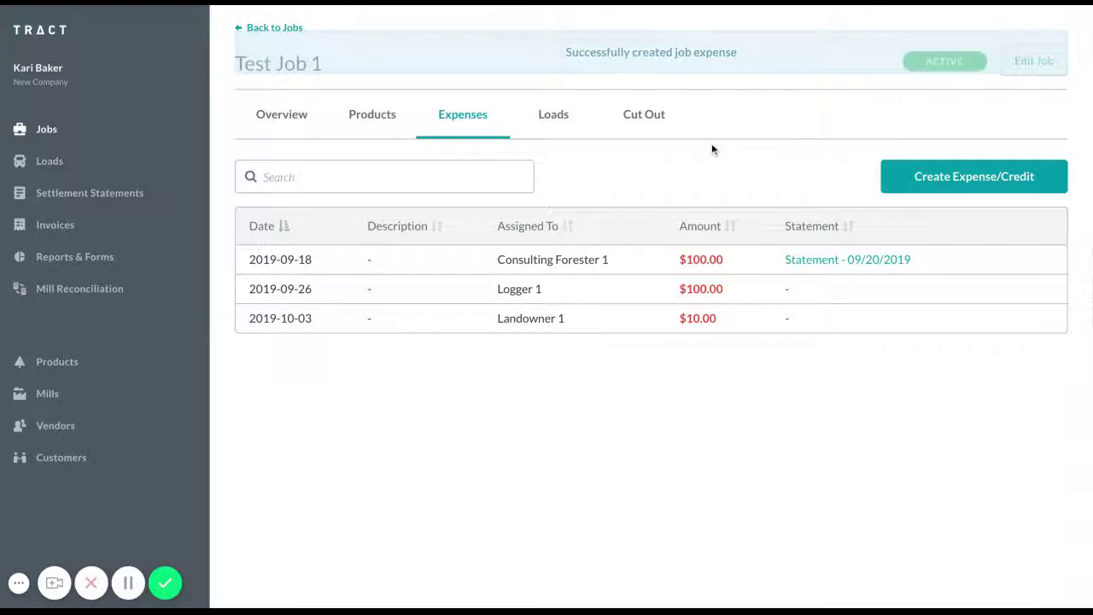
View Test Job 1's entered loads and the blank load entry form, and return to the job's loads without saving
{"action": "left_click", "coordinate": [551, 119]}
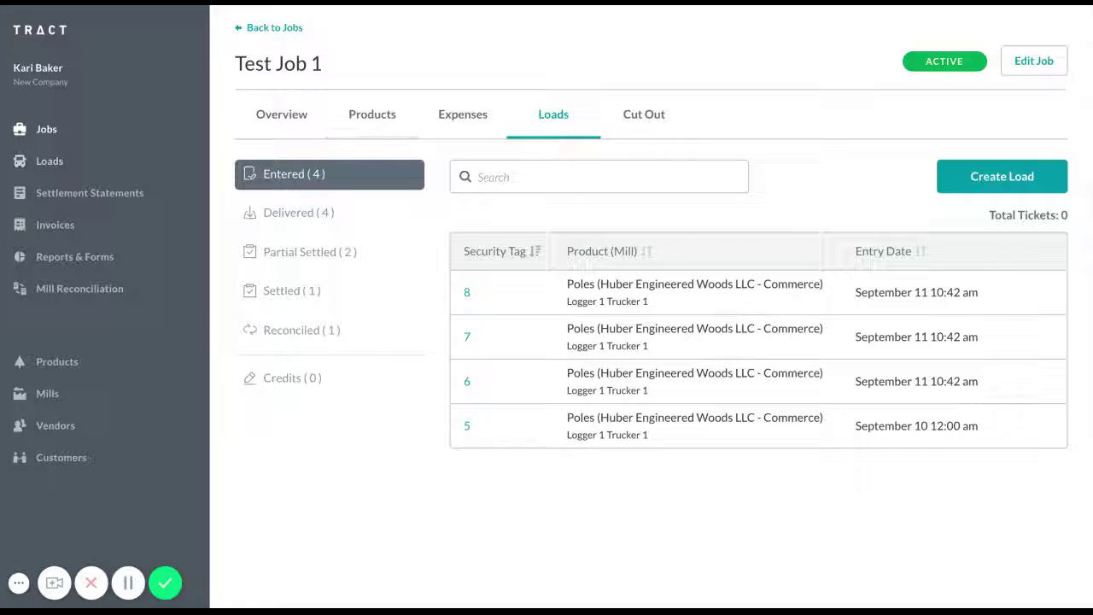
{"action": "left_click", "coordinate": [986, 176]}
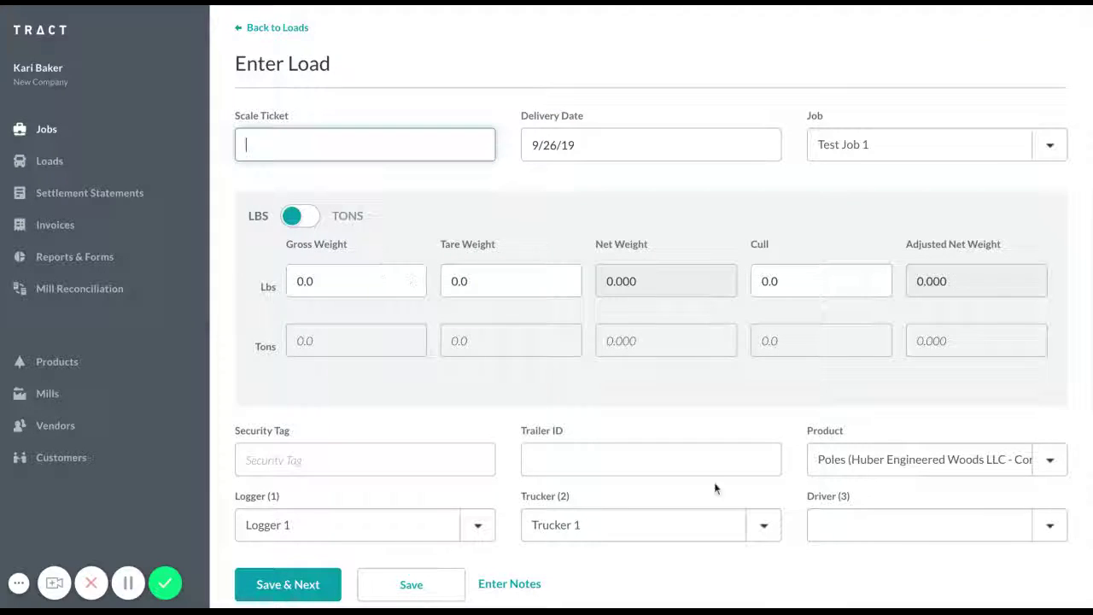
{"action": "left_click", "coordinate": [241, 28]}
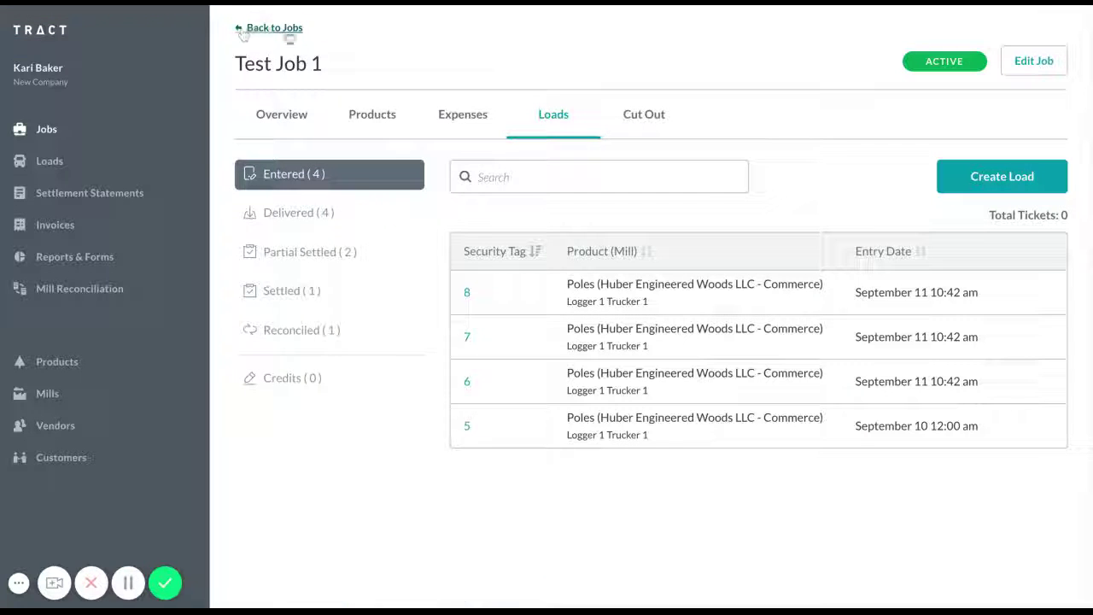
Review Test Job 1's Cut Out Report for all time, including the load chart and the product table with tons and profit
{"action": "left_click", "coordinate": [653, 124]}
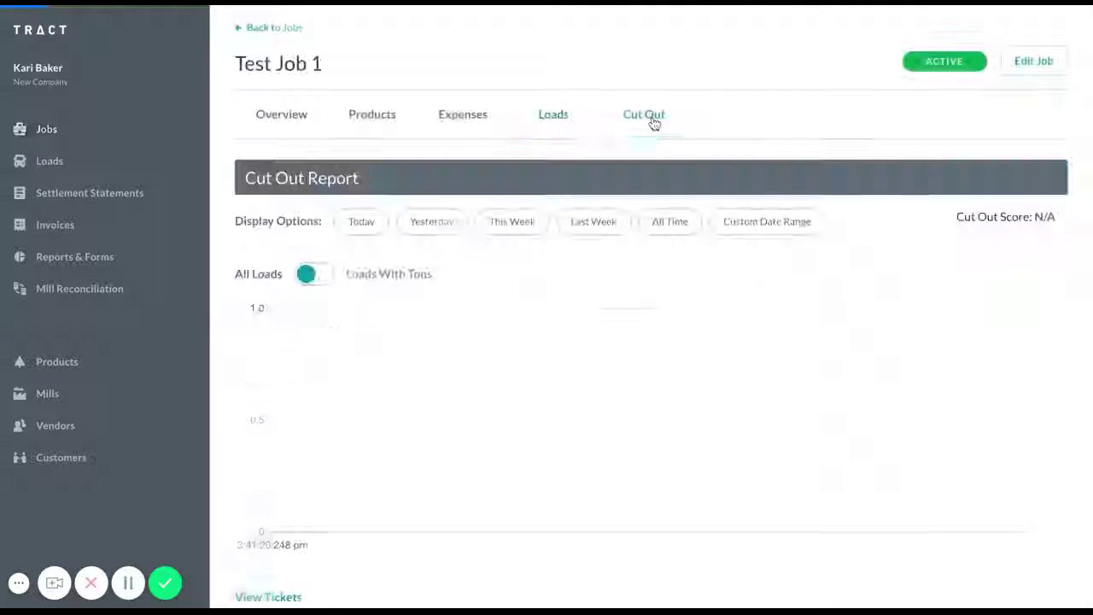
{"action": "left_click", "coordinate": [667, 229]}
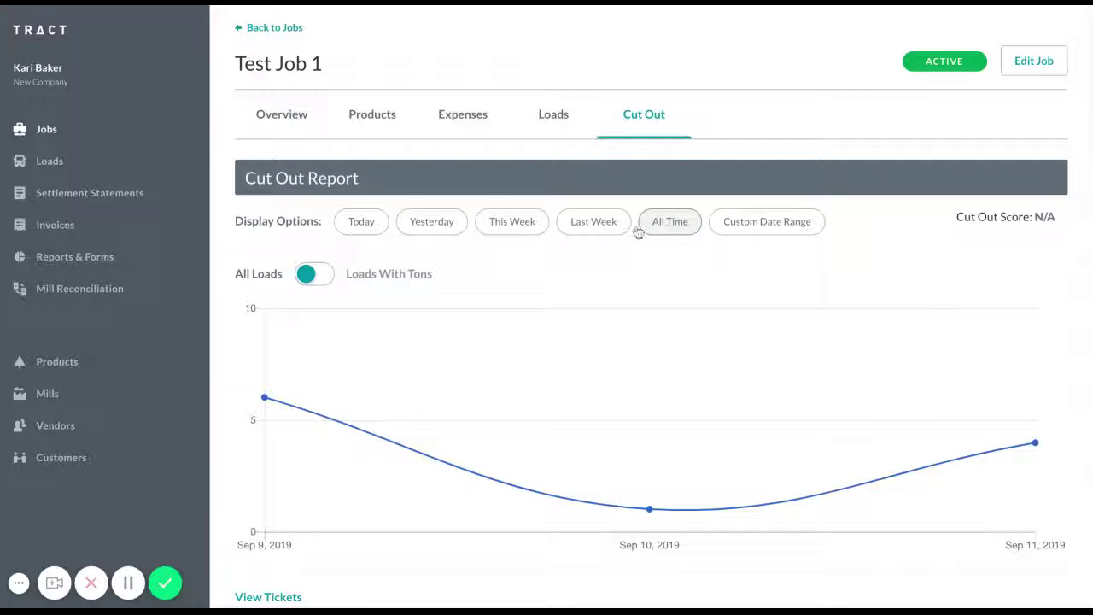
{"action": "scroll", "coordinate": [290, 412], "scroll_direction": "down", "scroll_amount": 1}
{"action": "scroll", "coordinate": [289, 412], "scroll_direction": "down", "scroll_amount": 4}
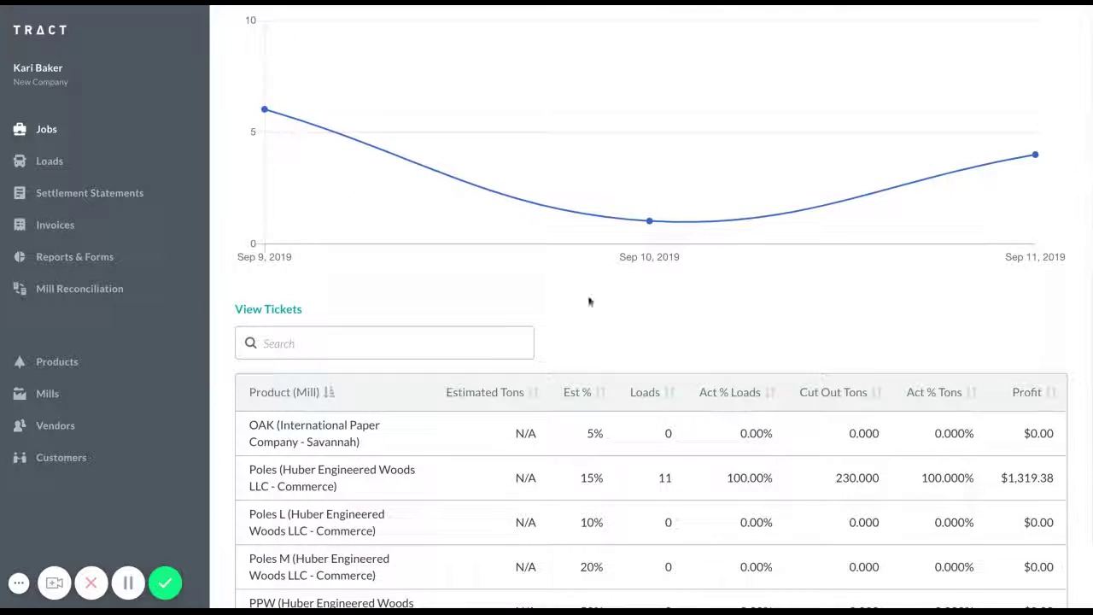
{"action": "scroll", "coordinate": [636, 333], "scroll_direction": "down", "scroll_amount": 2}
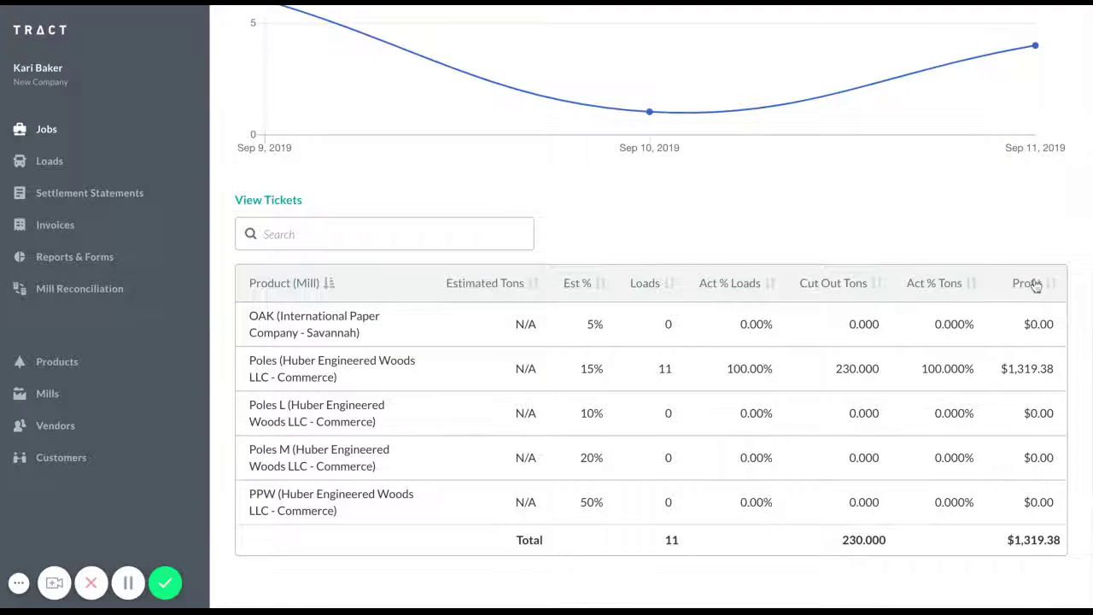
{"action": "scroll", "coordinate": [943, 276], "scroll_direction": "up", "scroll_amount": 5}
{"action": "scroll", "coordinate": [943, 275], "scroll_direction": "up", "scroll_amount": 1}
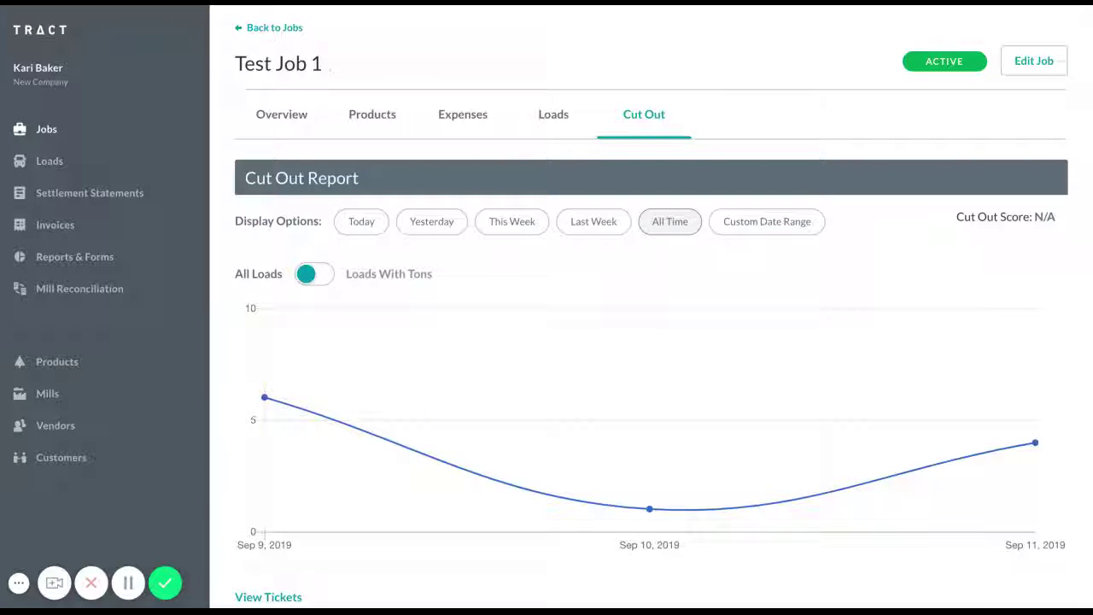
Edit Test Job 1 to set its job status to On Hold and save the job
{"action": "left_click", "coordinate": [1033, 61]}
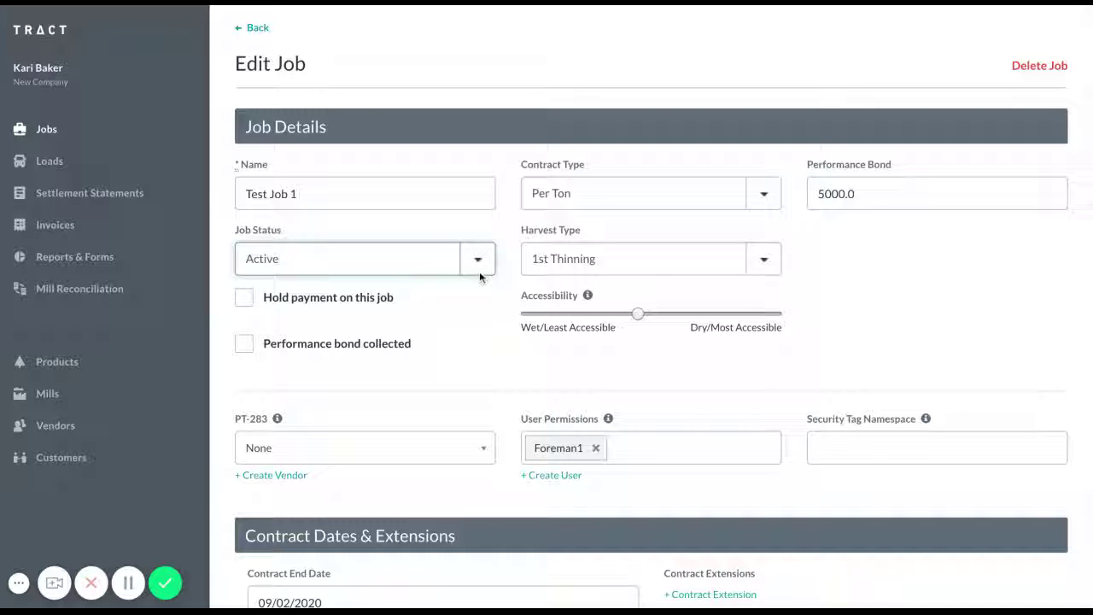
{"action": "left_click", "coordinate": [410, 275]}
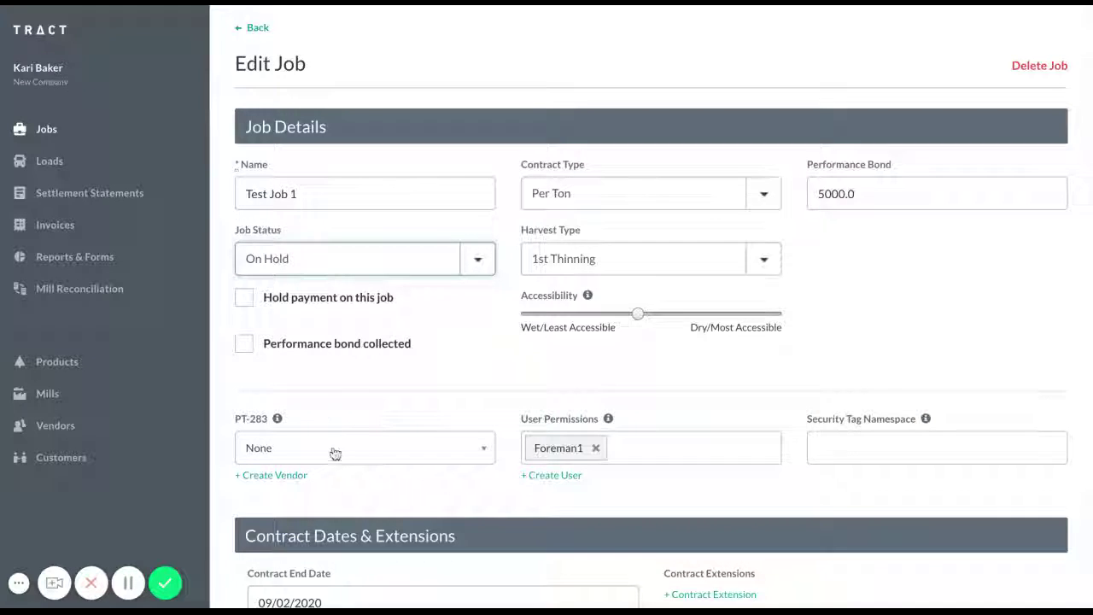
{"action": "scroll", "coordinate": [332, 453], "scroll_direction": "down", "scroll_amount": 4}
{"action": "scroll", "coordinate": [333, 457], "scroll_direction": "down", "scroll_amount": 15}
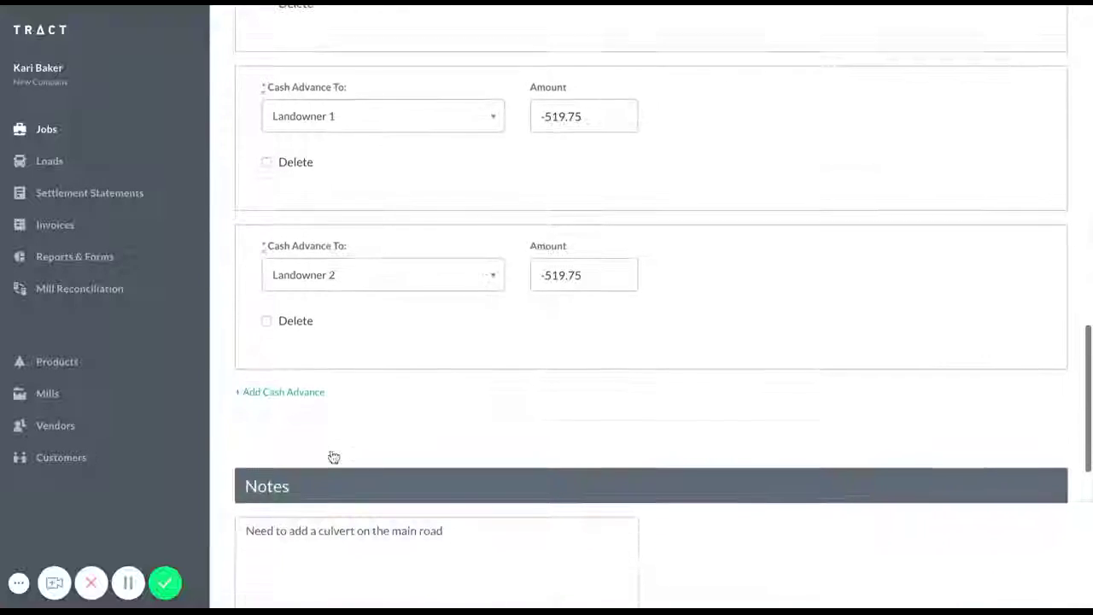
{"action": "scroll", "coordinate": [648, 341], "scroll_direction": "down", "scroll_amount": 2}
{"action": "left_click", "coordinate": [301, 565]}
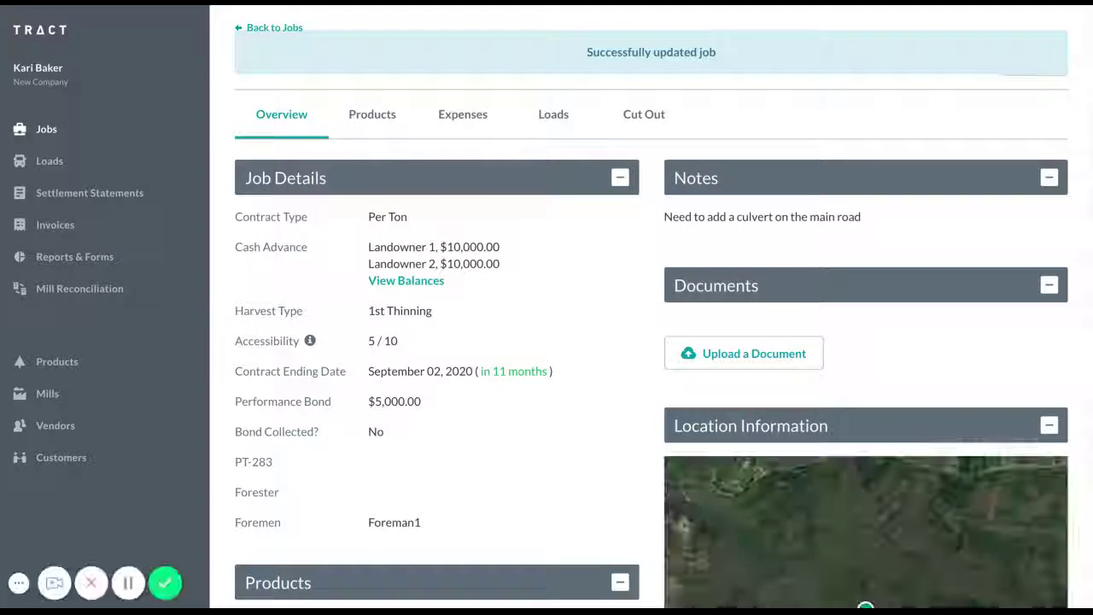
Return to the jobs list and show only the jobs that are on hold
{"action": "left_click", "coordinate": [43, 128]}
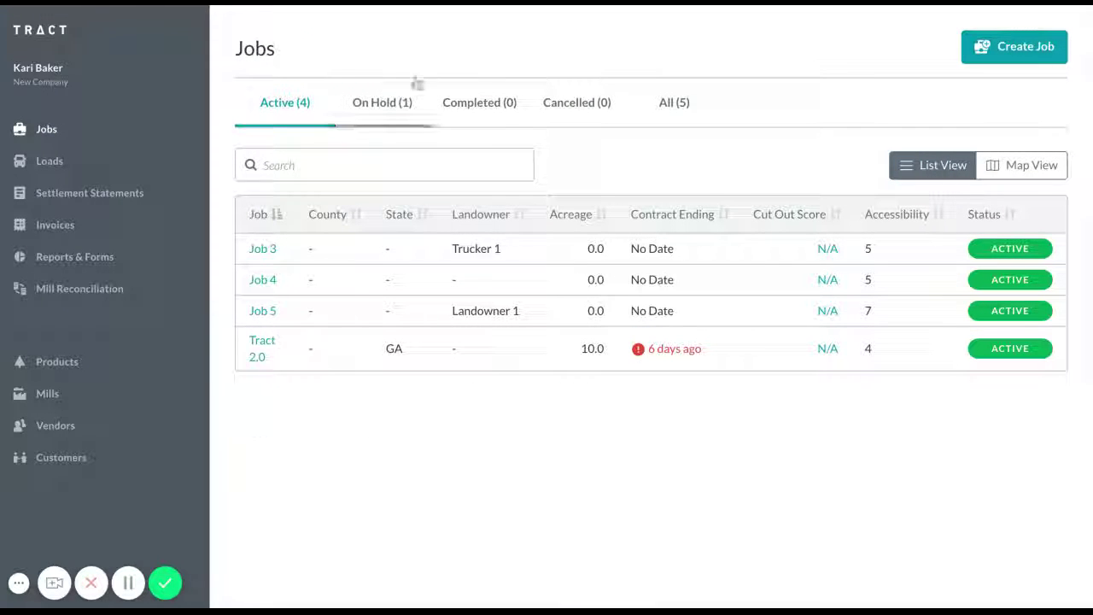
{"action": "left_click", "coordinate": [385, 108]}
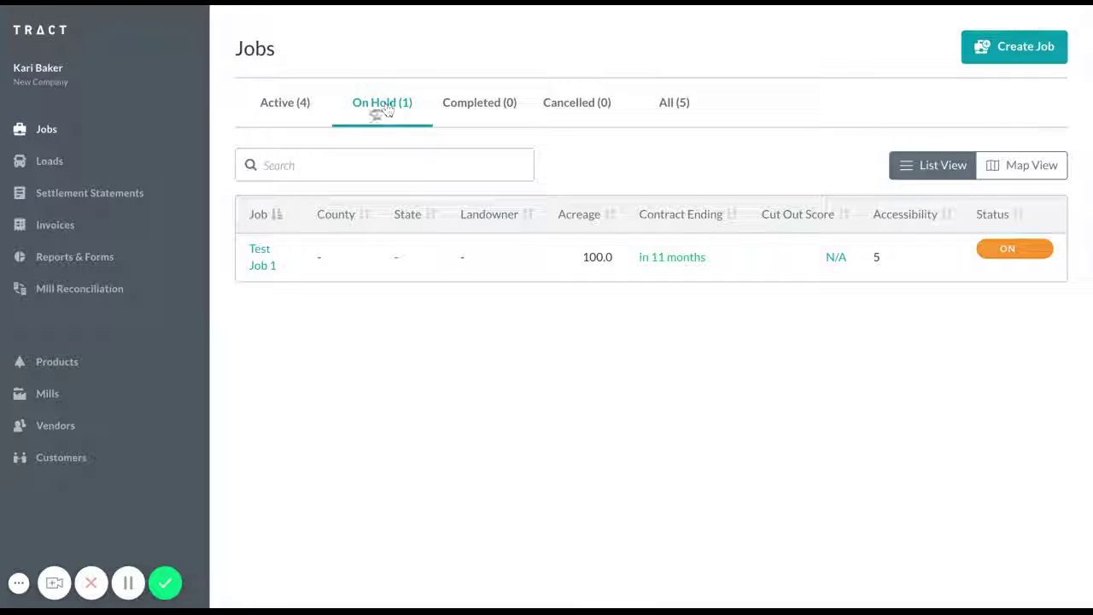